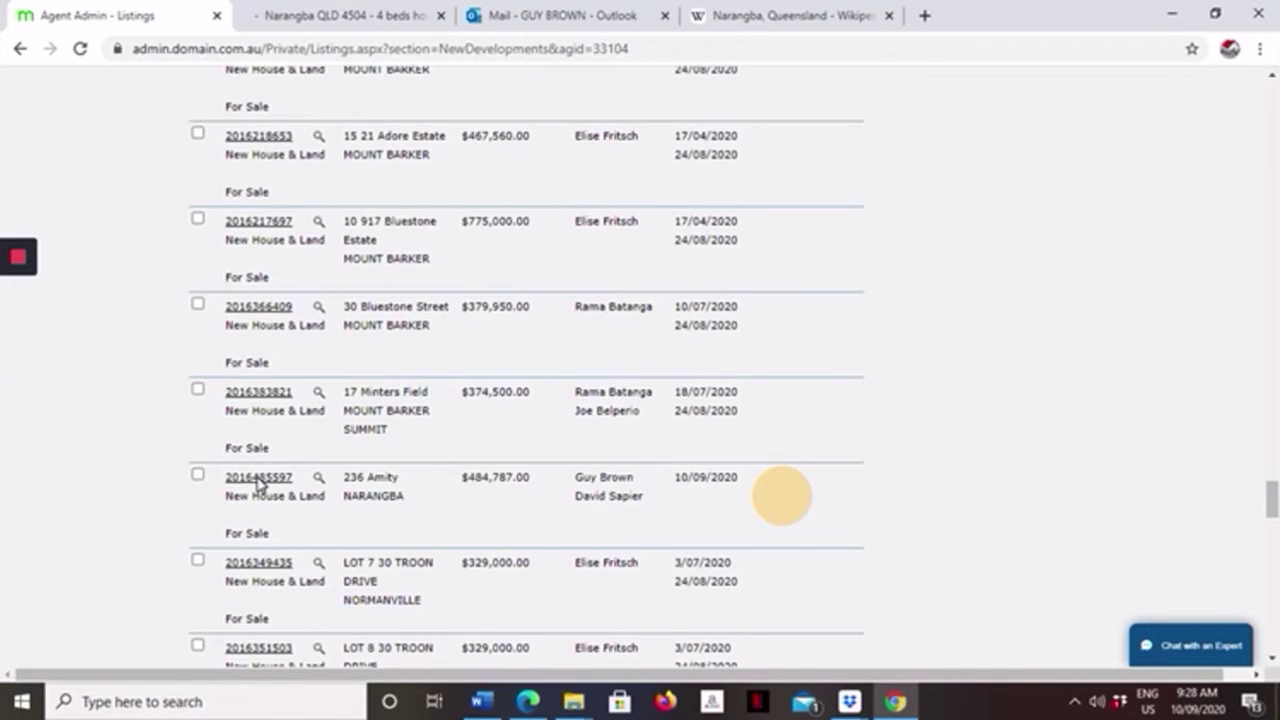
{"action": "left_click", "coordinate": [258, 481]}
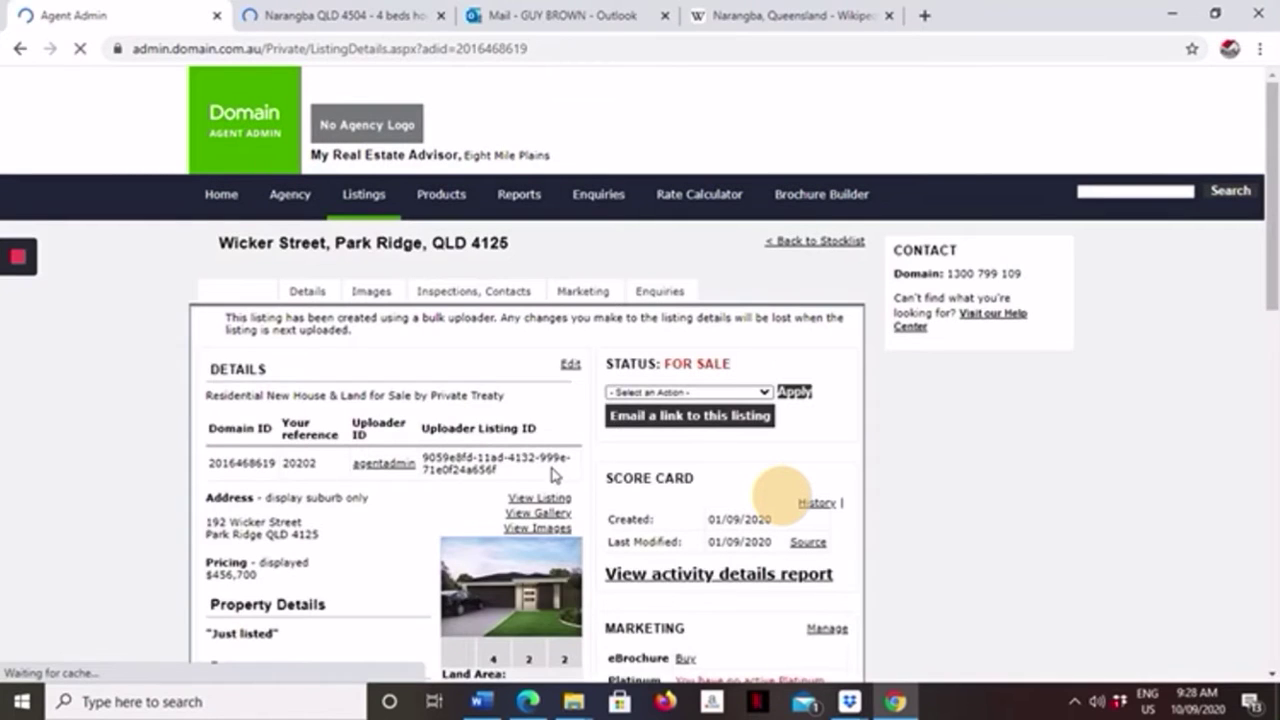
Show the Park Ridge listing's Inspections, Contacts section with its appointment-only inspections.
{"action": "scroll", "coordinate": [549, 466], "scroll_direction": "down", "scroll_amount": 2}
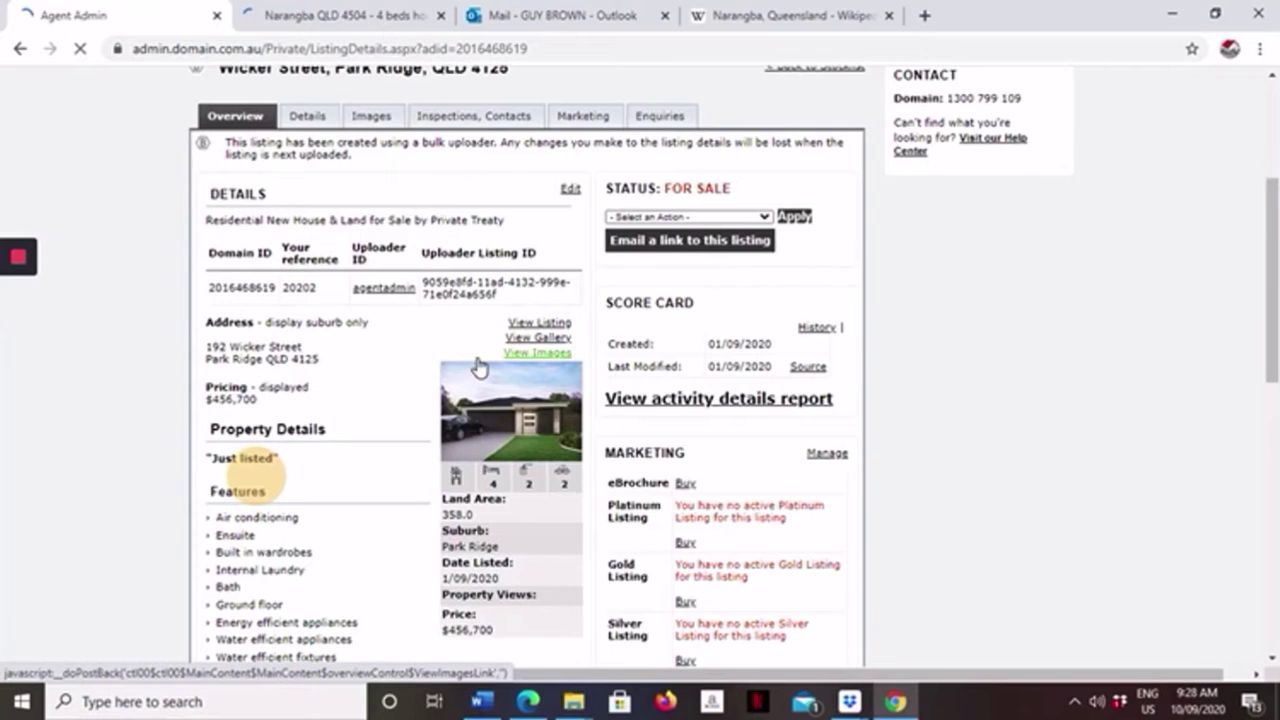
{"action": "scroll", "coordinate": [482, 362], "scroll_direction": "down", "scroll_amount": 3}
{"action": "scroll", "coordinate": [482, 360], "scroll_direction": "up", "scroll_amount": 3}
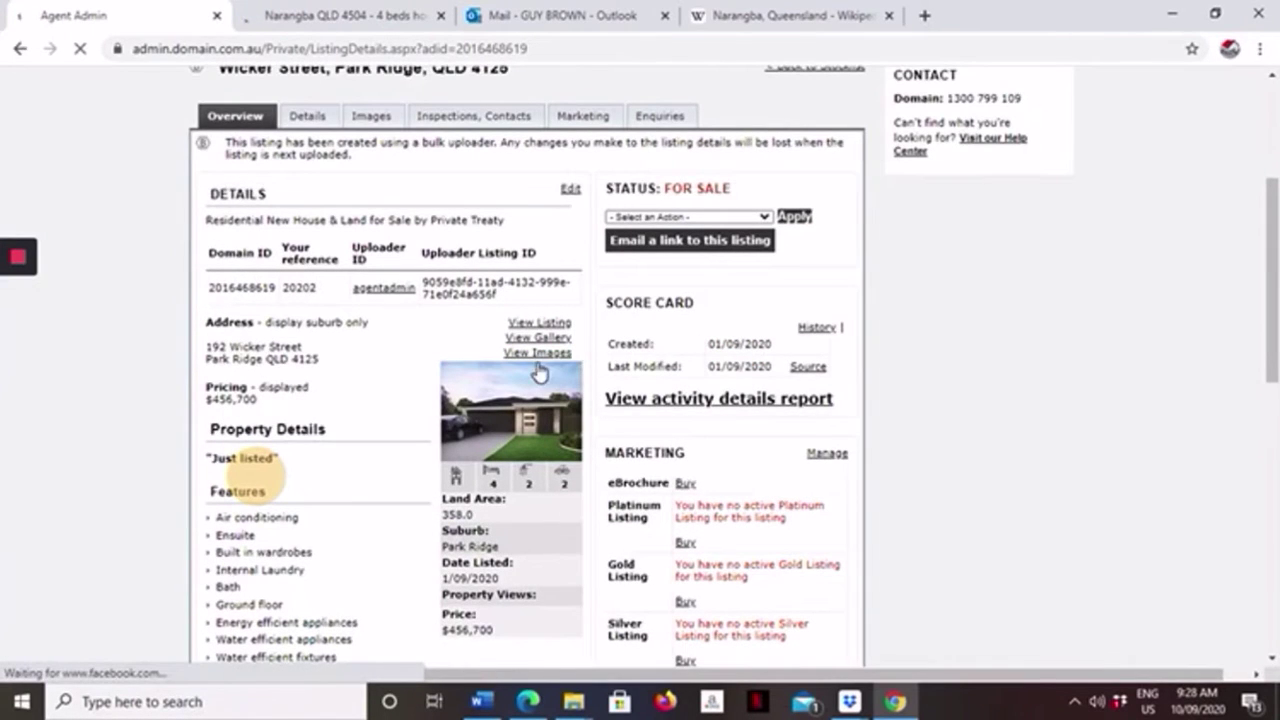
{"action": "scroll", "coordinate": [617, 370], "scroll_direction": "up", "scroll_amount": 1}
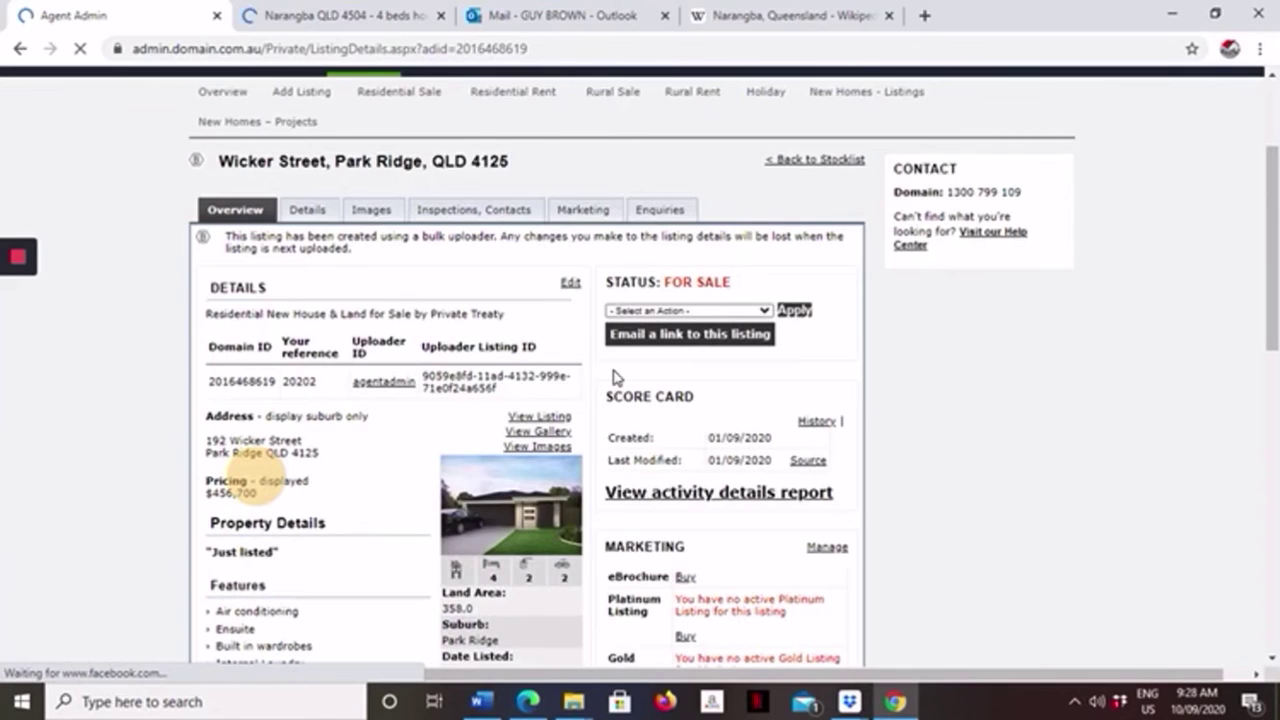
{"action": "left_click", "coordinate": [507, 215]}
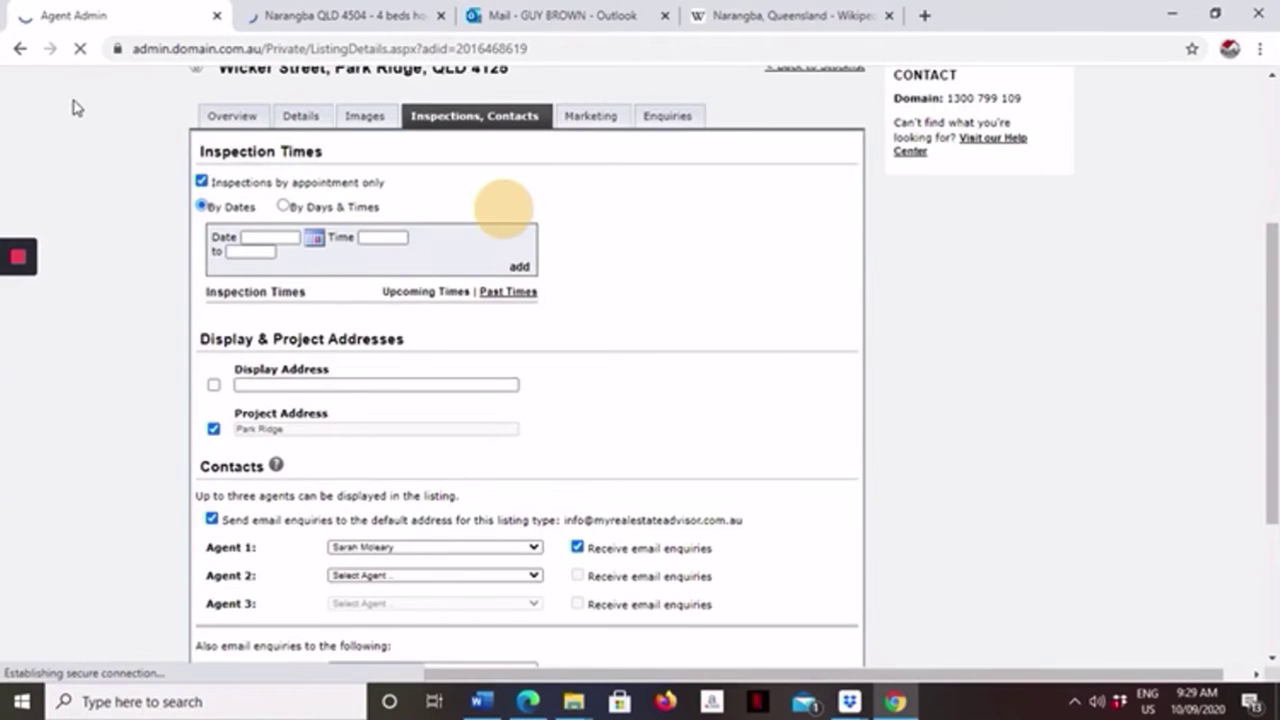
{"action": "scroll", "coordinate": [490, 316], "scroll_direction": "up", "scroll_amount": 2}
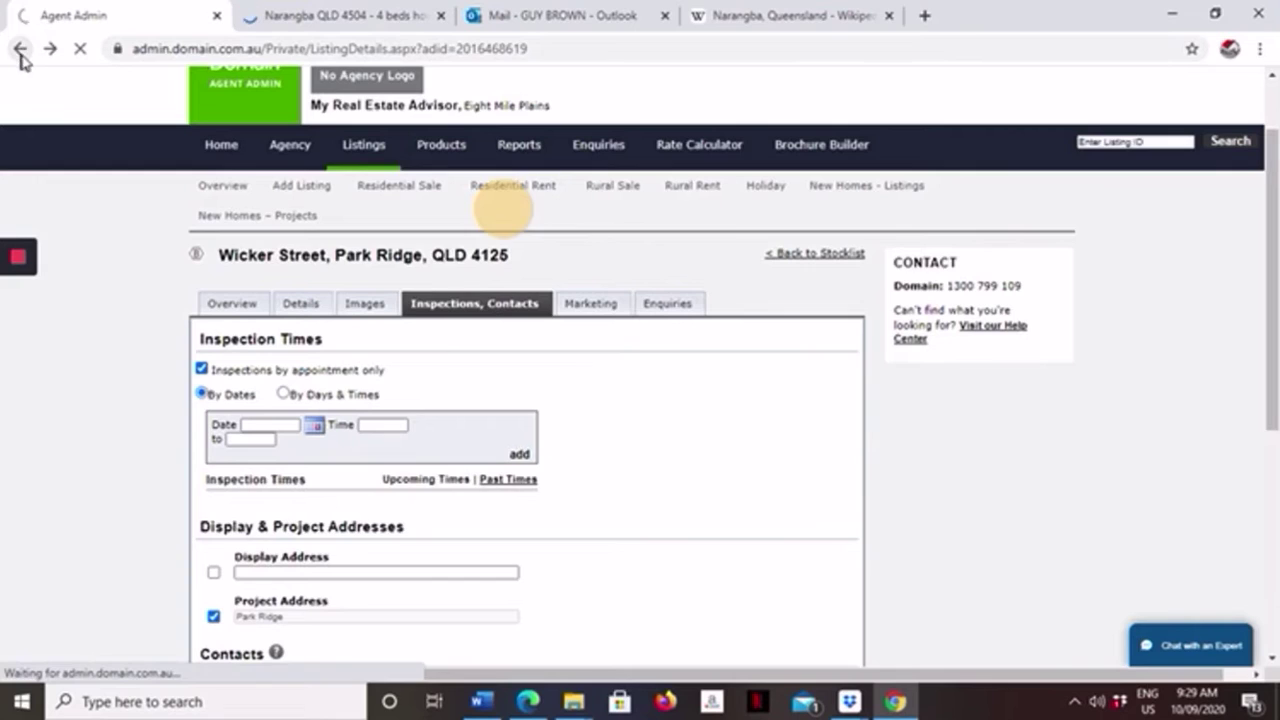
Return to the new-developments stocklist and go to page 2 of the results.
{"action": "left_click", "coordinate": [20, 50]}
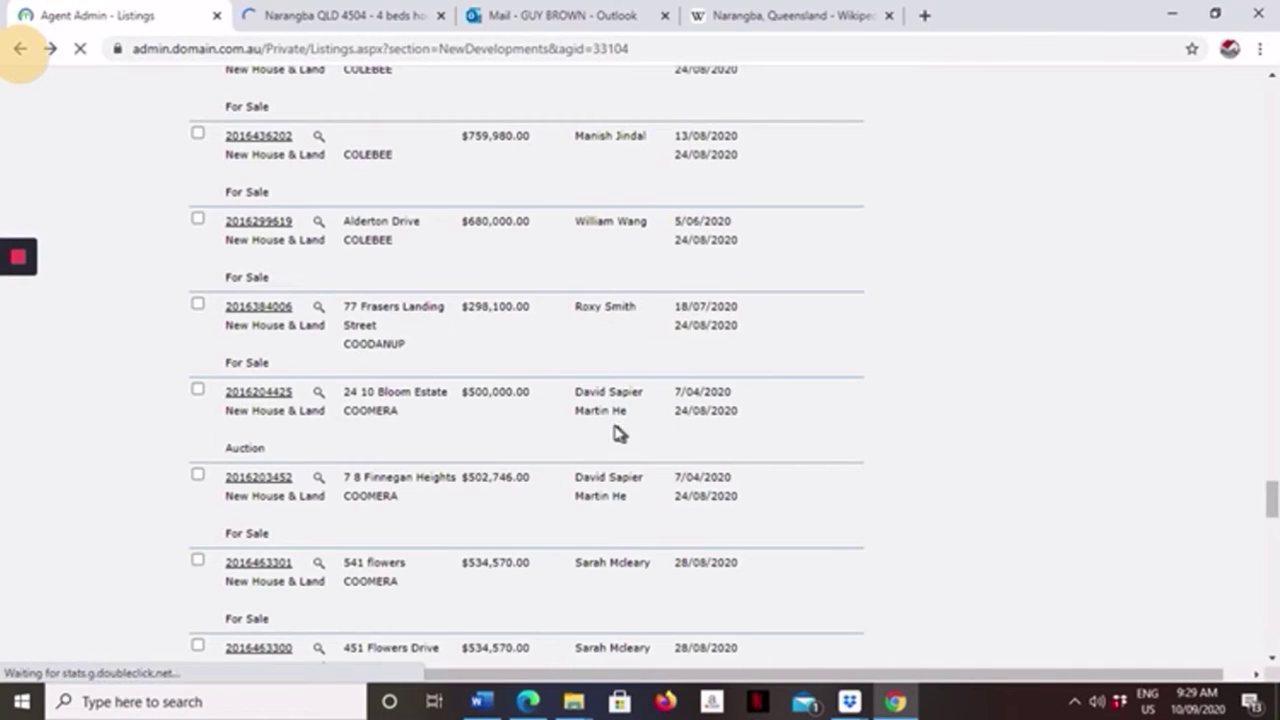
{"action": "scroll", "coordinate": [610, 428], "scroll_direction": "down", "scroll_amount": 1}
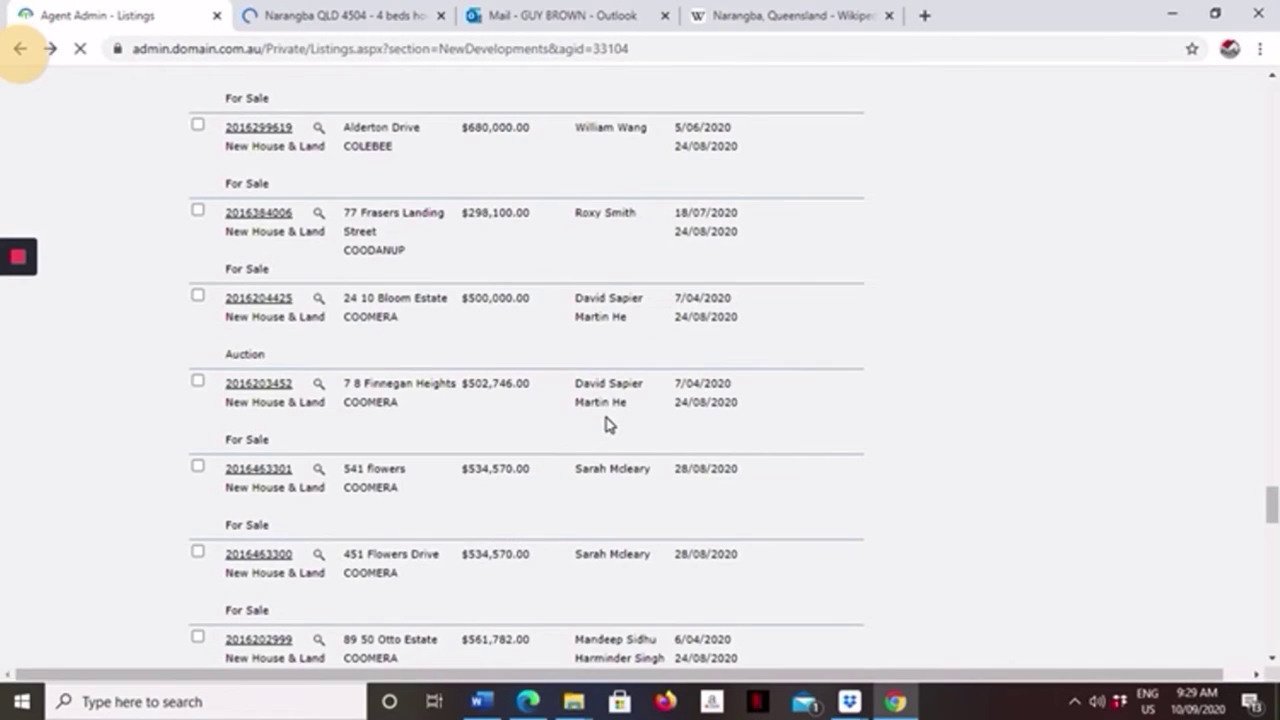
{"action": "scroll", "coordinate": [605, 425], "scroll_direction": "down", "scroll_amount": 5}
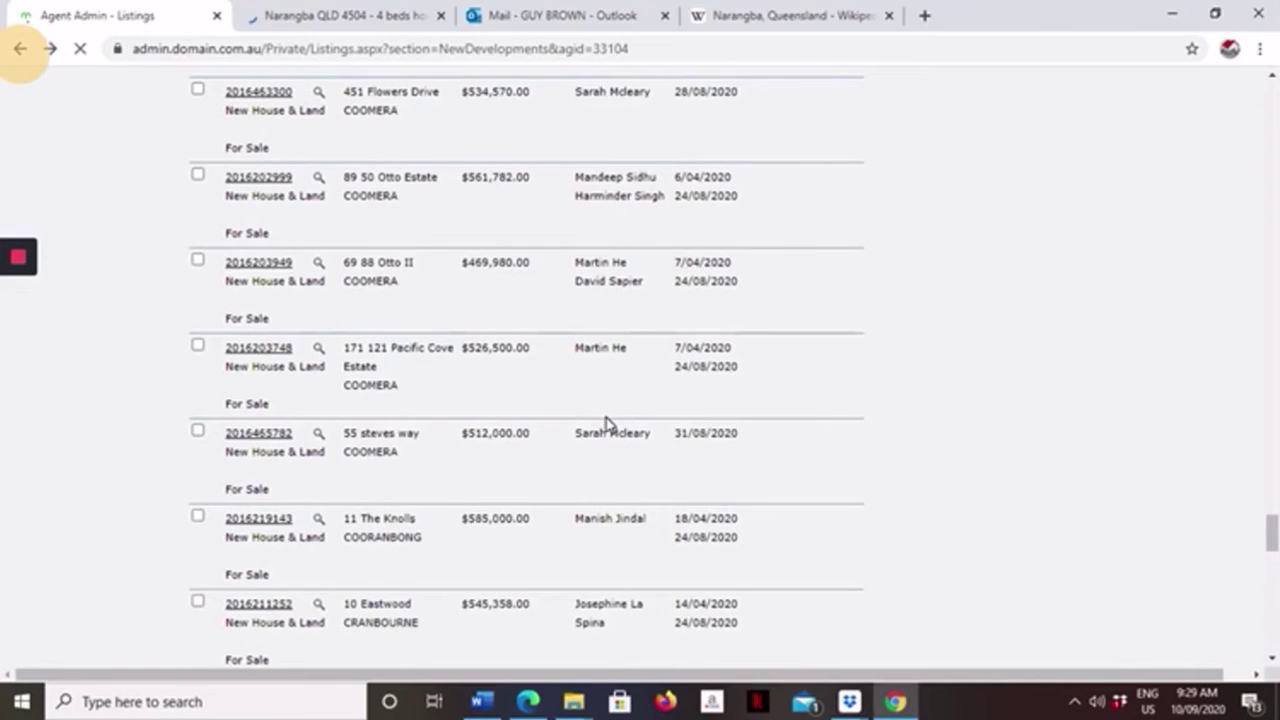
{"action": "scroll", "coordinate": [608, 425], "scroll_direction": "down", "scroll_amount": 15}
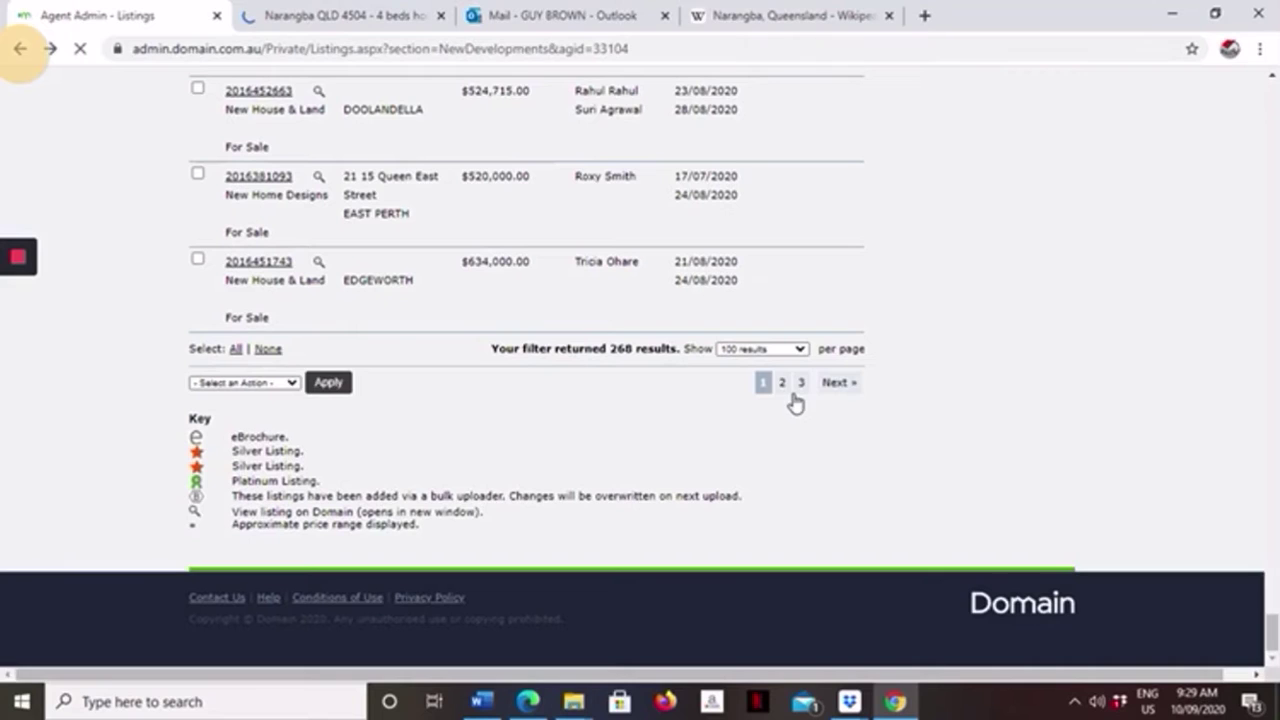
{"action": "left_click", "coordinate": [780, 392]}
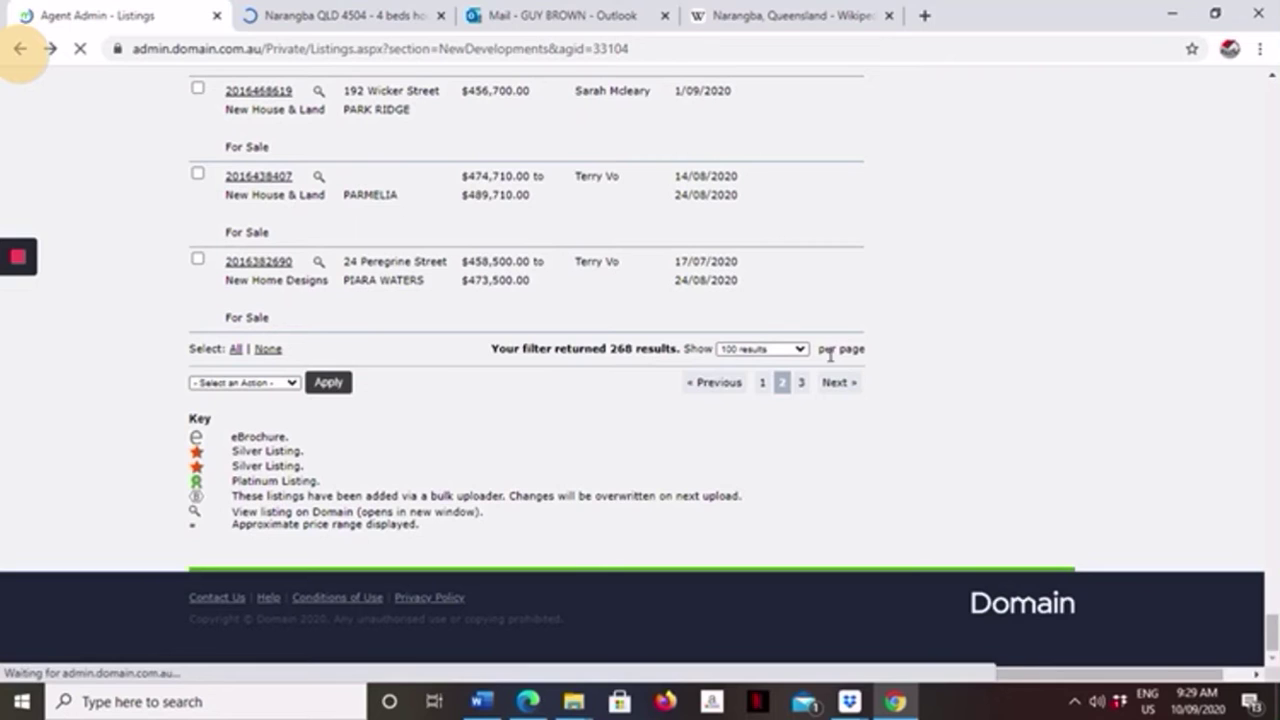
{"action": "scroll", "coordinate": [806, 366], "scroll_direction": "up", "scroll_amount": 6}
{"action": "scroll", "coordinate": [806, 369], "scroll_direction": "up", "scroll_amount": 5}
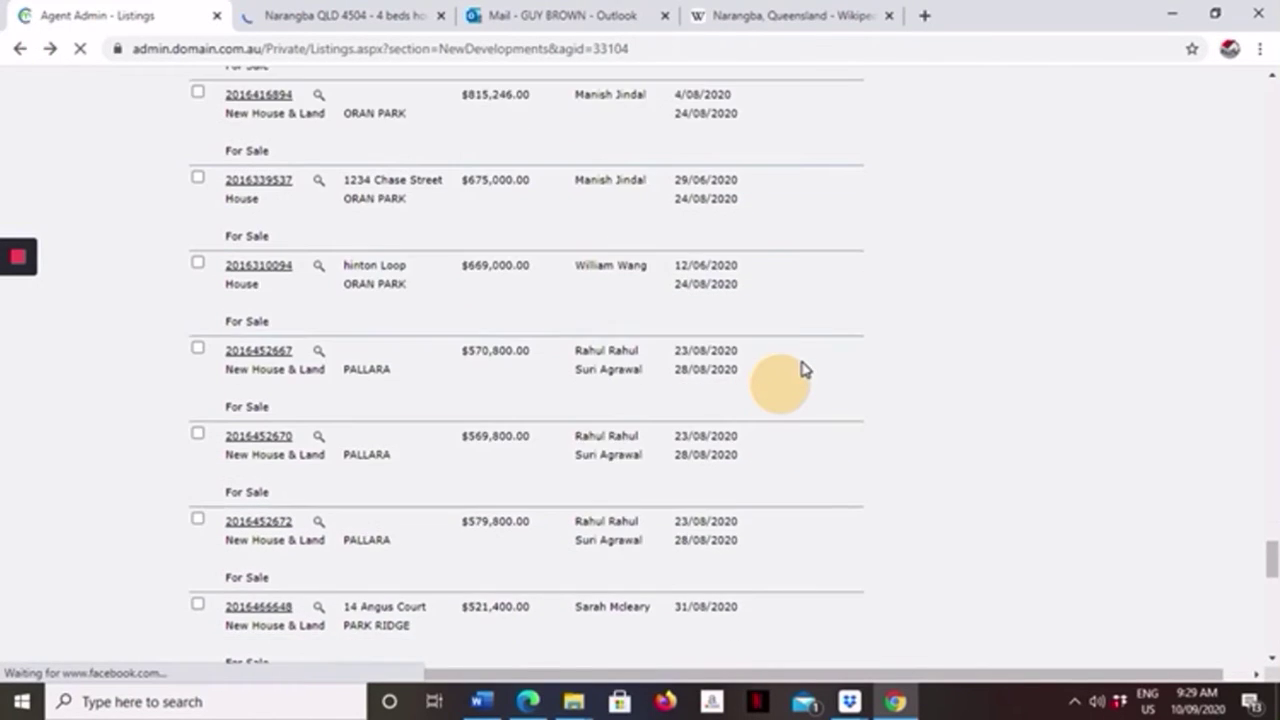
{"action": "scroll", "coordinate": [805, 369], "scroll_direction": "up", "scroll_amount": 3}
{"action": "scroll", "coordinate": [803, 369], "scroll_direction": "up", "scroll_amount": 5}
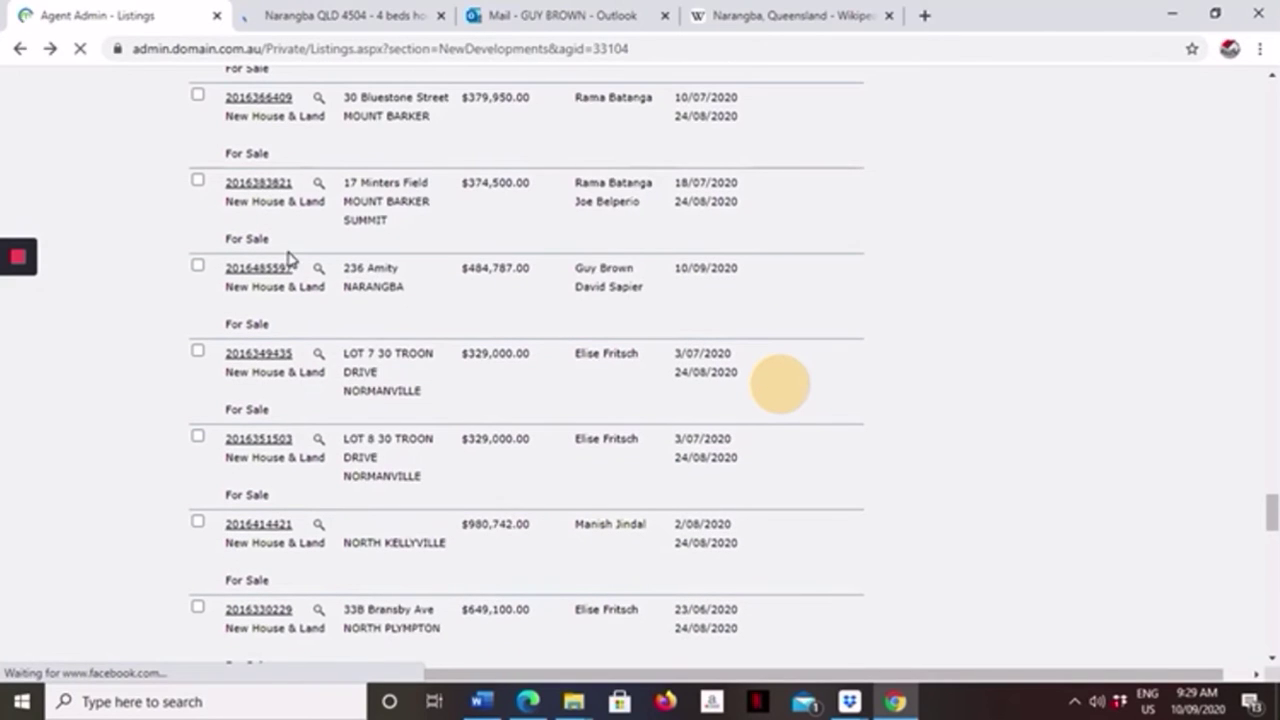
{"action": "mouse_move", "coordinate": [258, 272]}
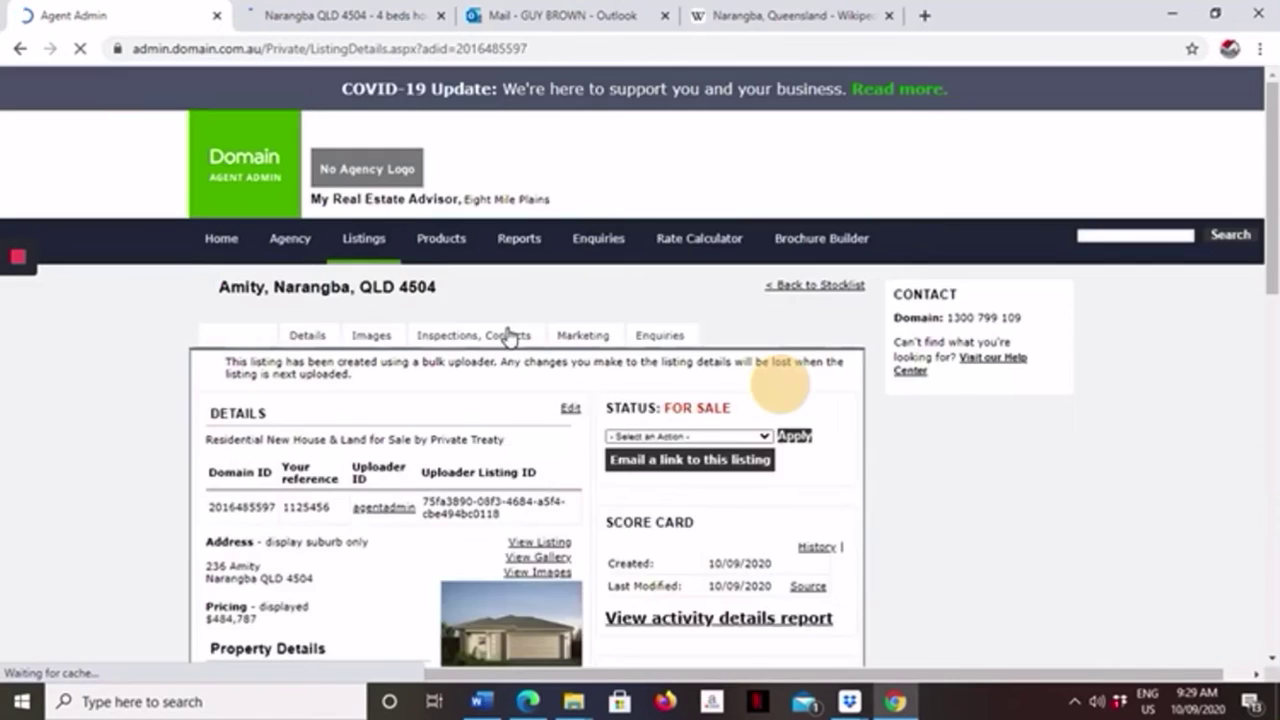
Open the Narangba listing's Details form and scroll down to the Description field.
{"action": "scroll", "coordinate": [505, 324], "scroll_direction": "down", "scroll_amount": 2}
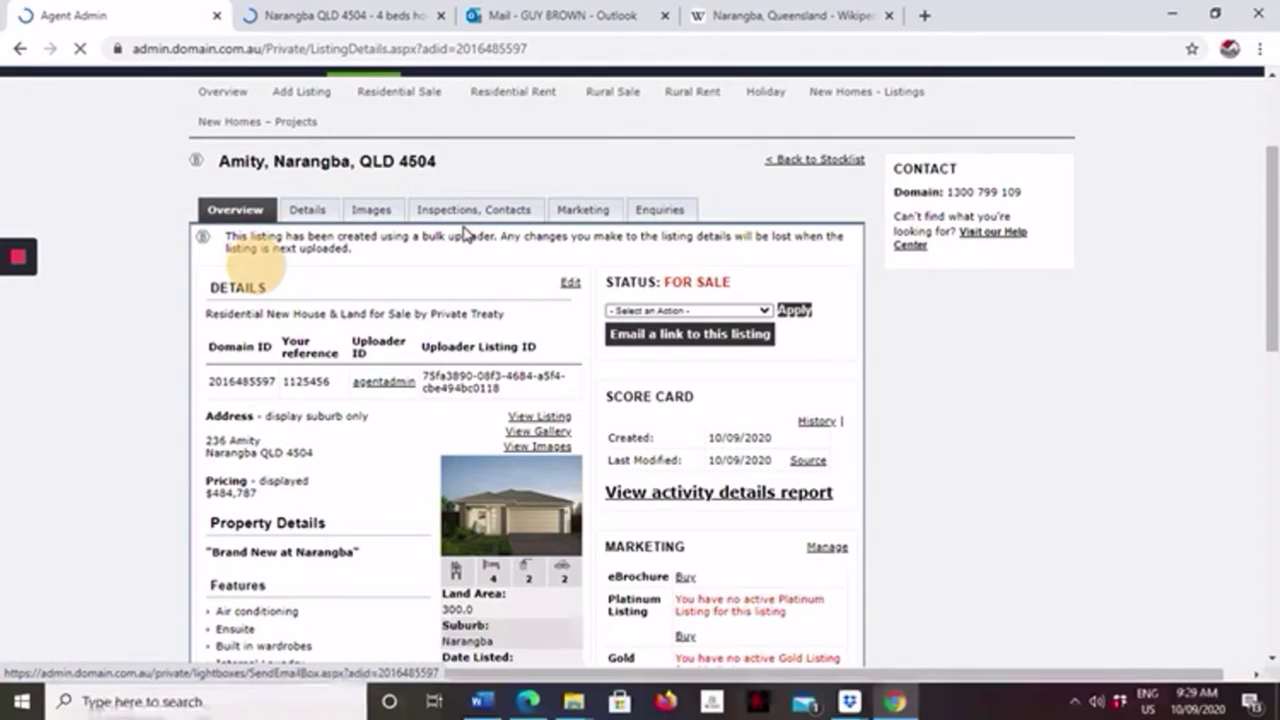
{"action": "left_click", "coordinate": [306, 214]}
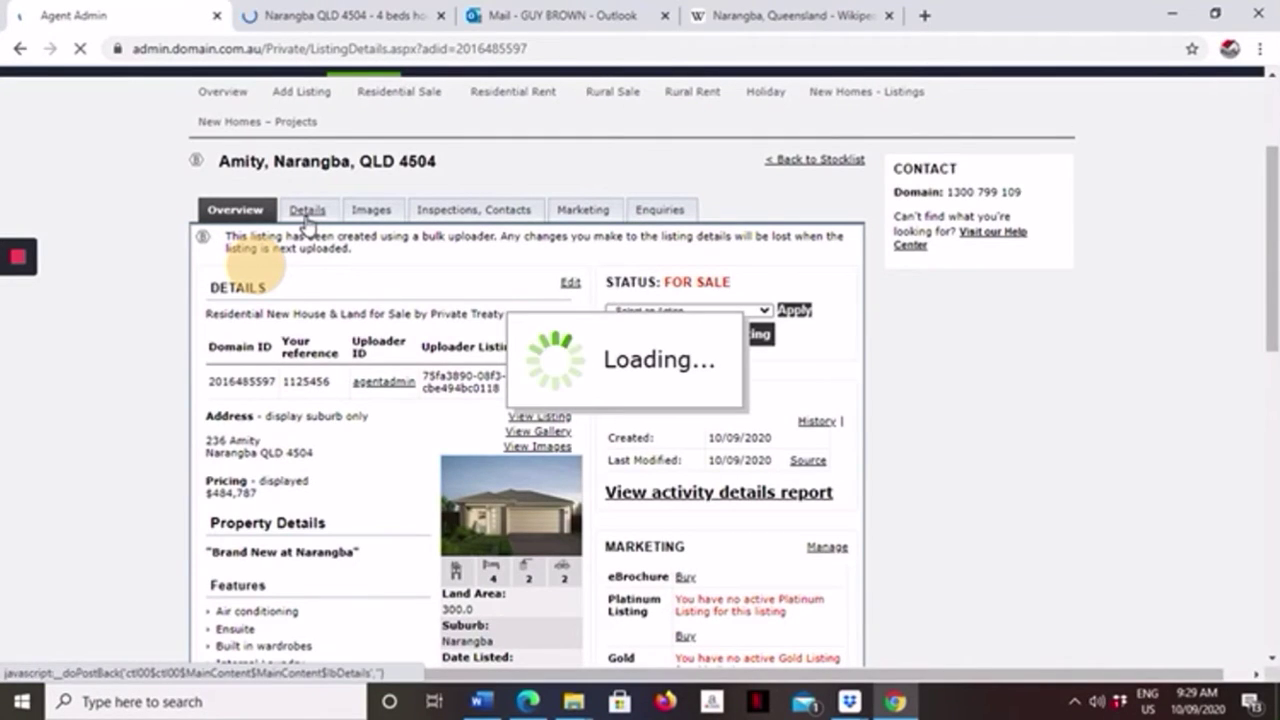
{"action": "scroll", "coordinate": [470, 278], "scroll_direction": "down", "scroll_amount": 15}
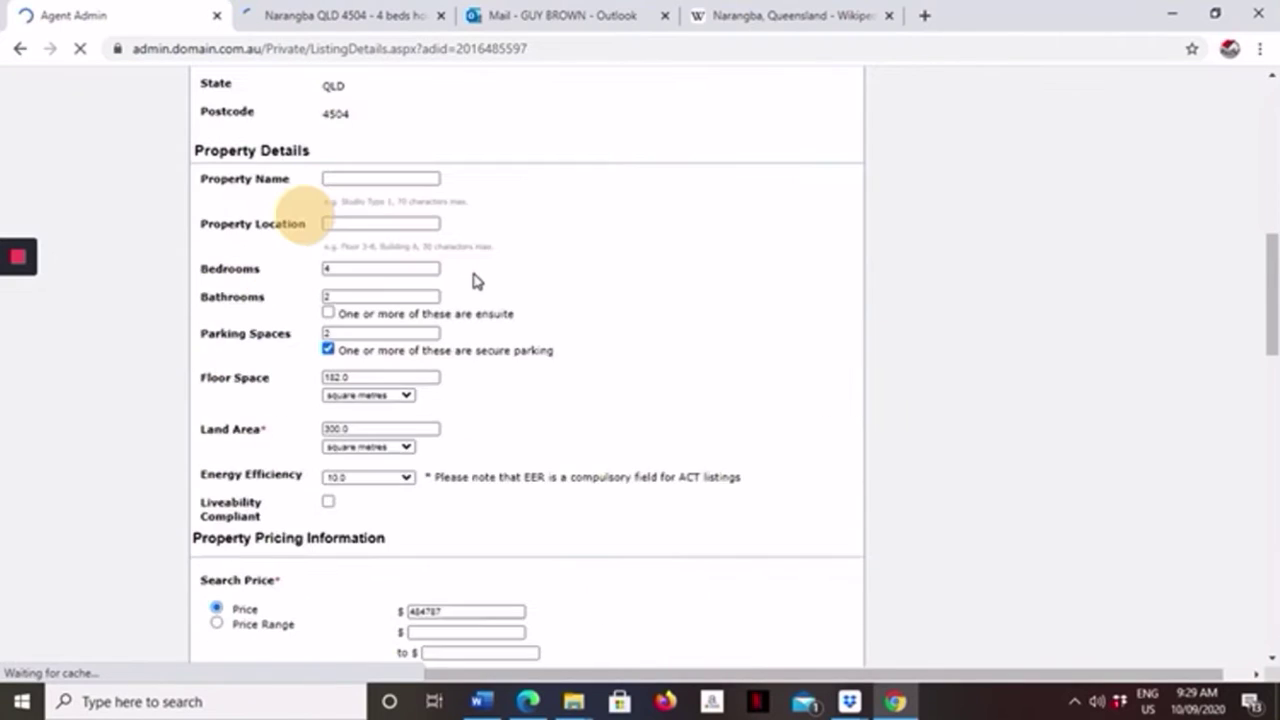
{"action": "scroll", "coordinate": [447, 262], "scroll_direction": "down", "scroll_amount": 6}
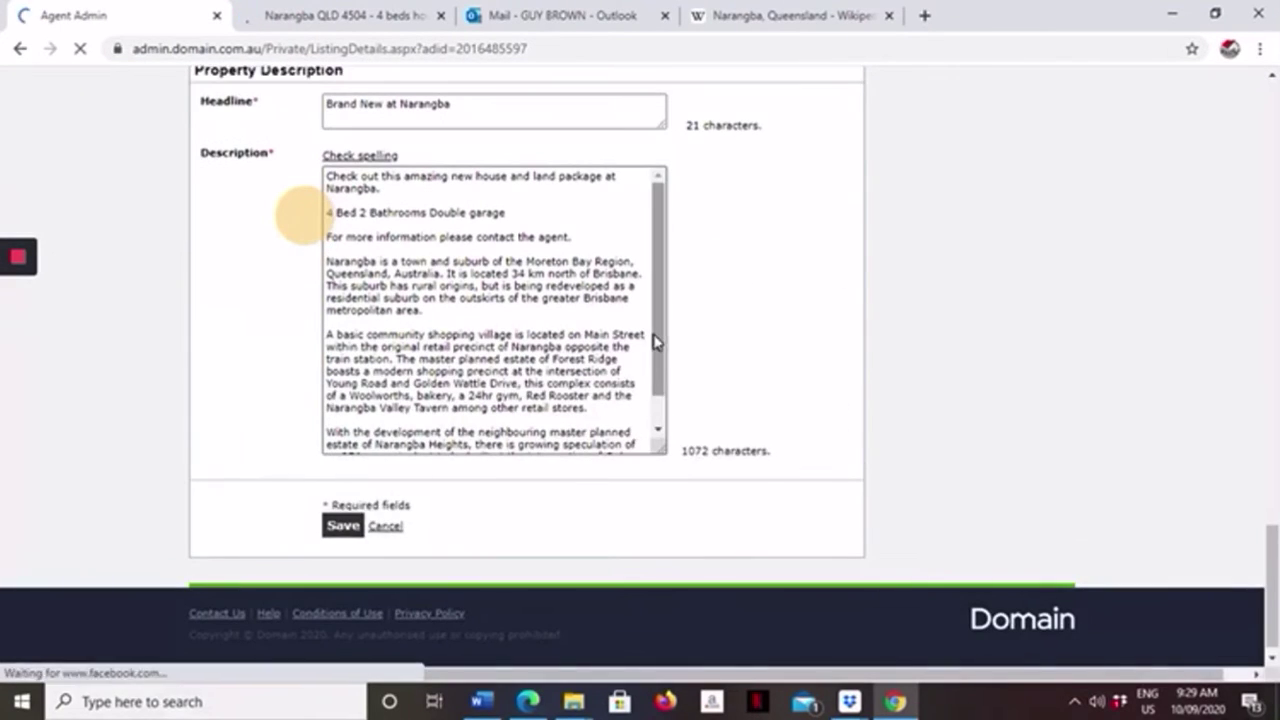
{"action": "left_click_drag", "start_coordinate": [651, 350], "coordinate": [652, 376]}
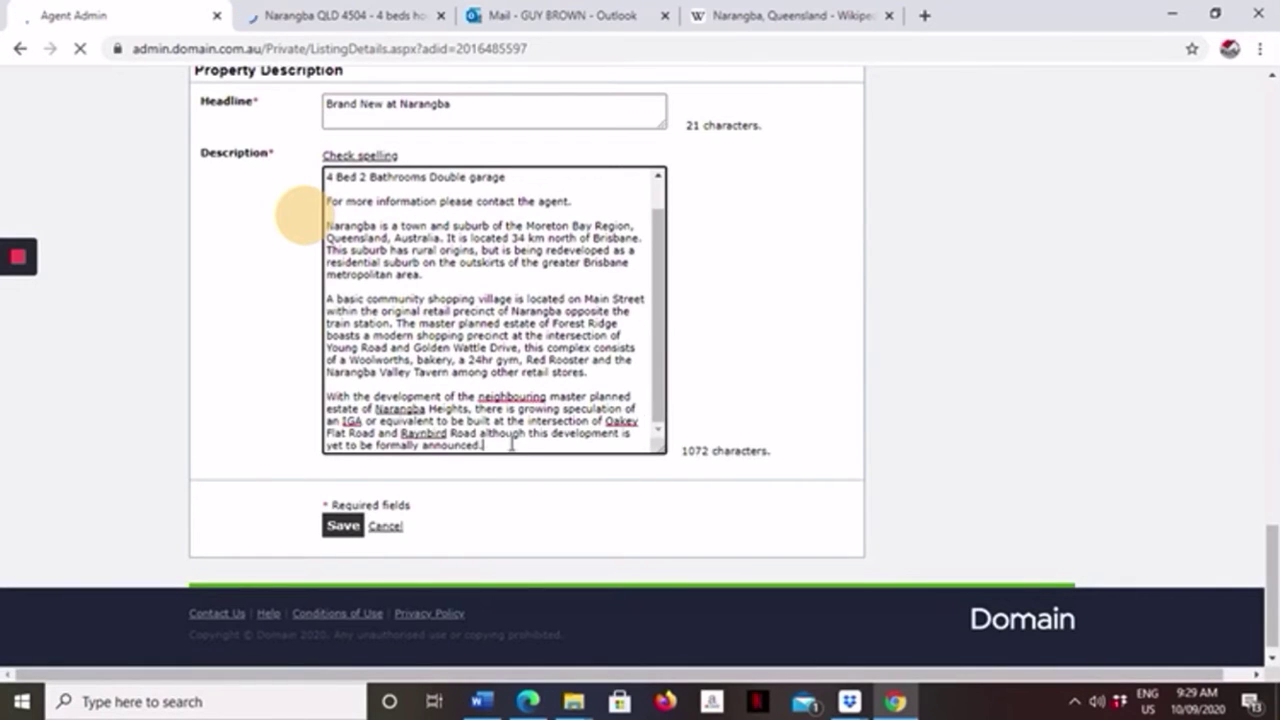
Paste a disclaimer paragraph on a new line at the end of the description.
{"action": "key", "text": "Return"}
{"action": "key", "text": "Return"}
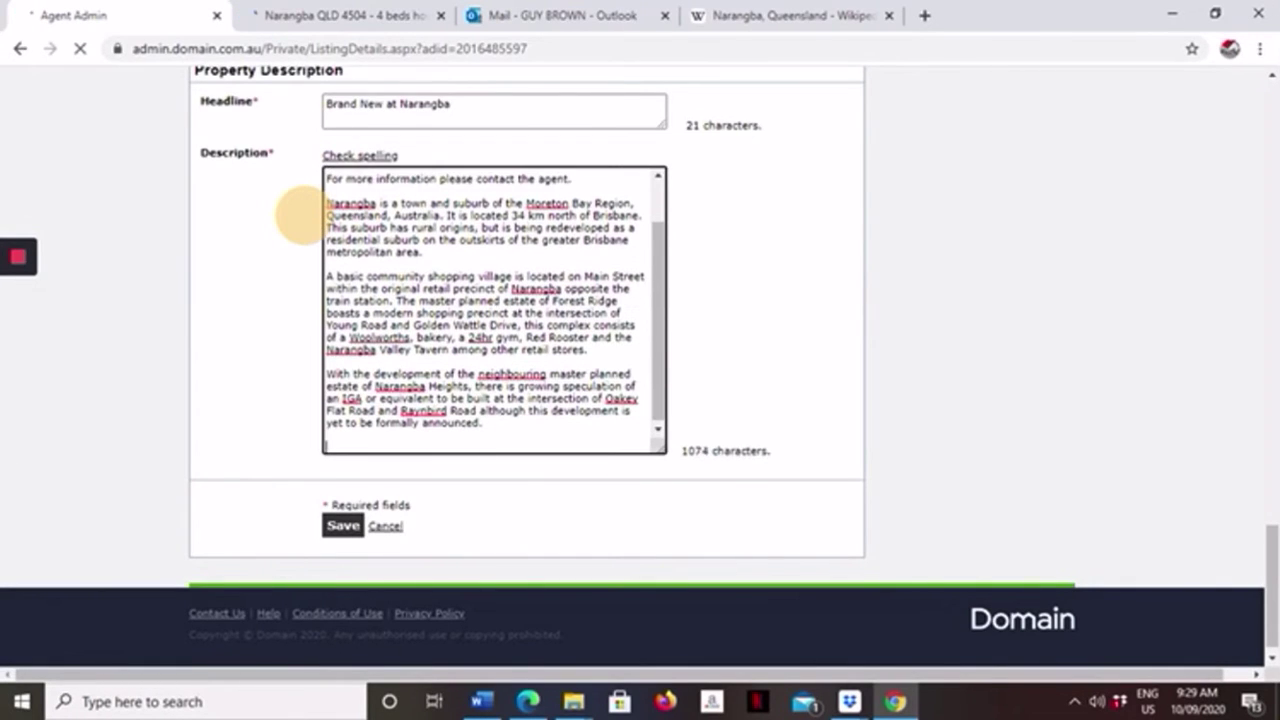
{"action": "key", "text": "Return"}
{"action": "right_click", "coordinate": [336, 443]}
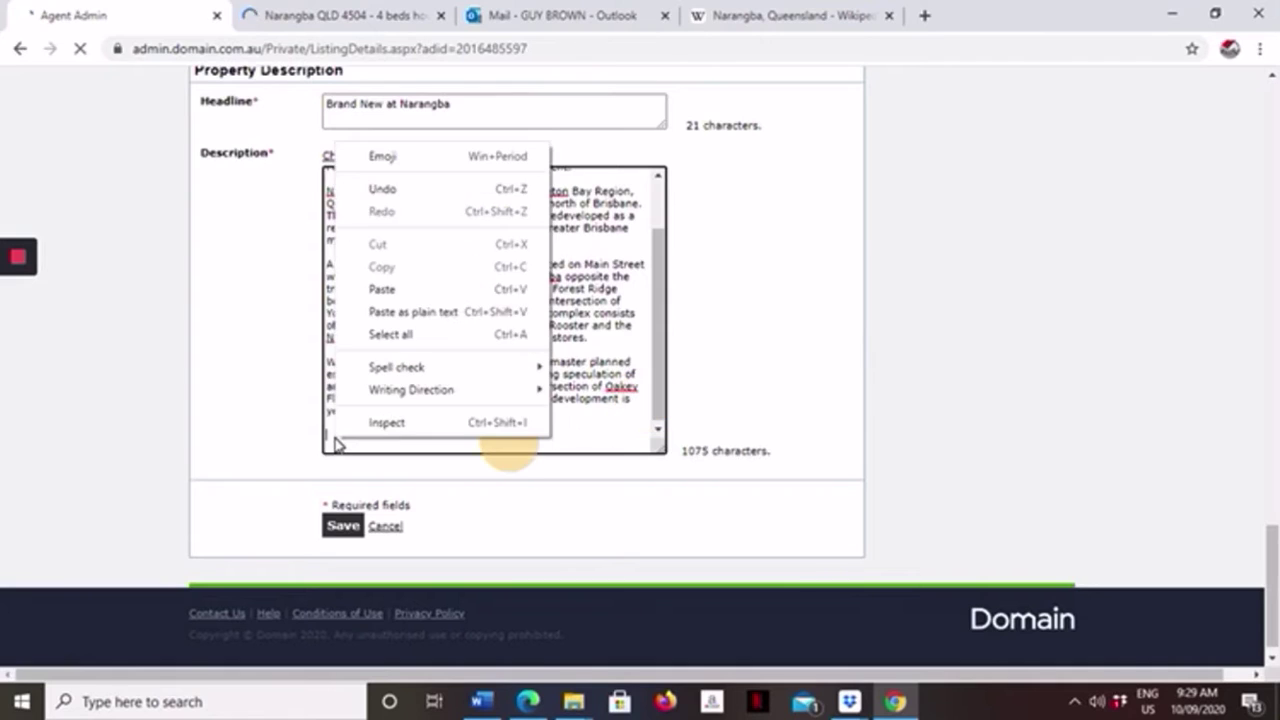
{"action": "left_click", "coordinate": [385, 291]}
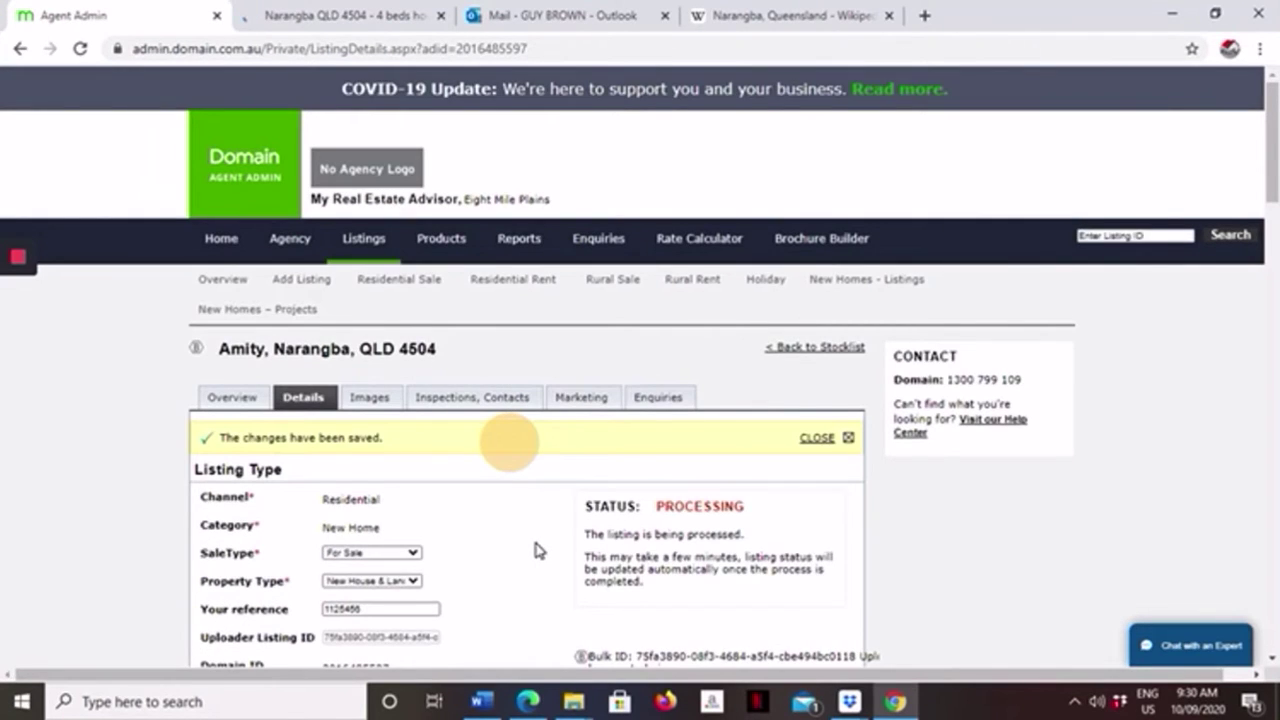
Review the Narangba listing's Inspections/Contacts, Enquiries, Marketing and Overview sections.
{"action": "scroll", "coordinate": [537, 549], "scroll_direction": "down", "scroll_amount": 3}
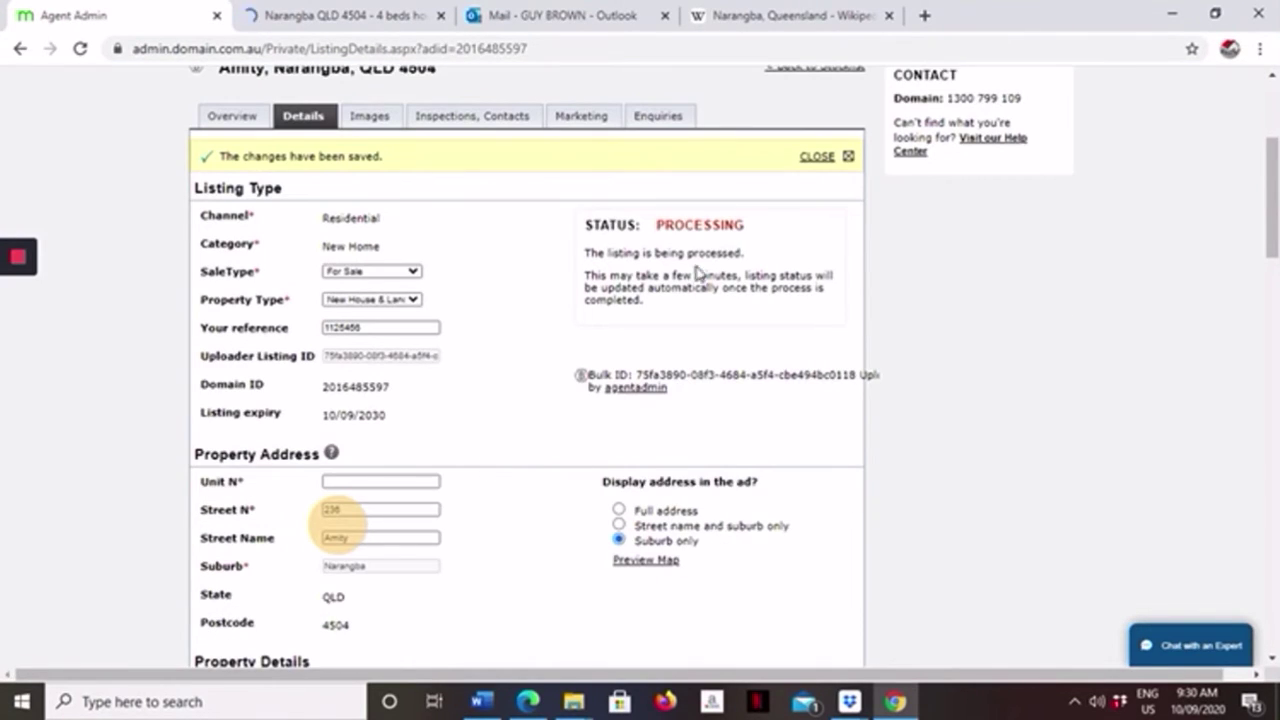
{"action": "left_click", "coordinate": [471, 120]}
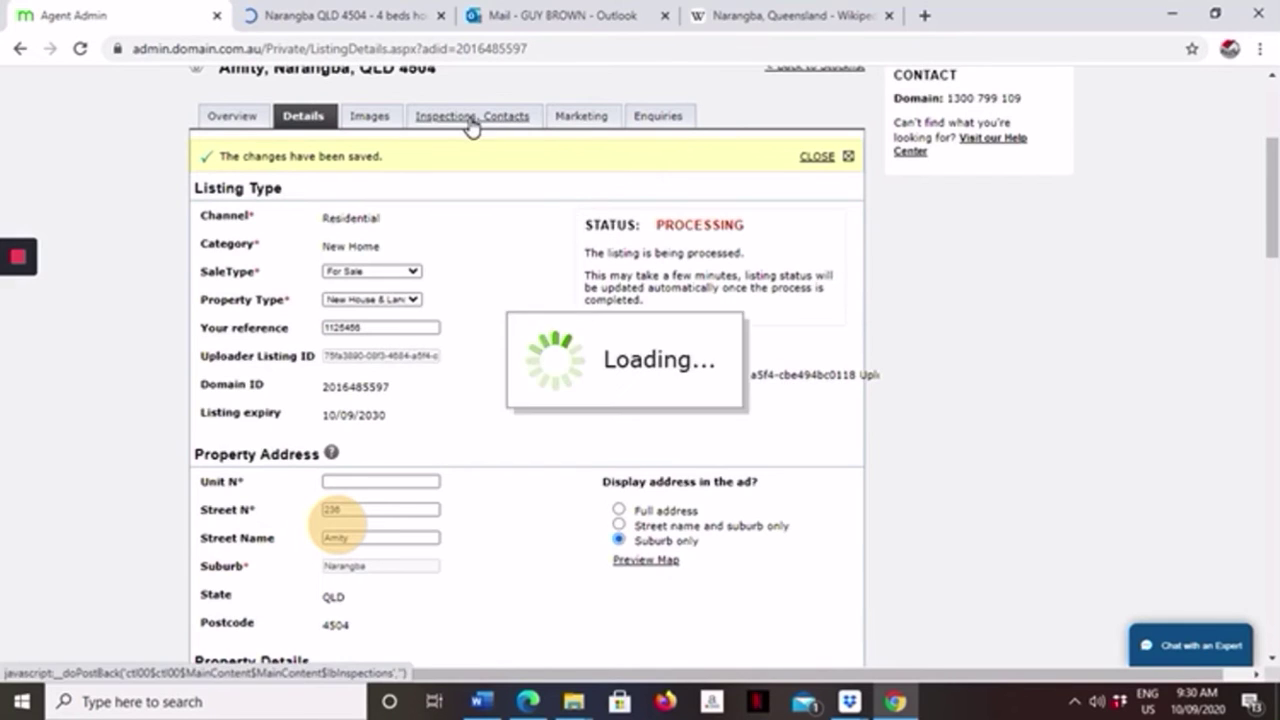
{"action": "scroll", "coordinate": [600, 450], "scroll_direction": "down", "scroll_amount": 2}
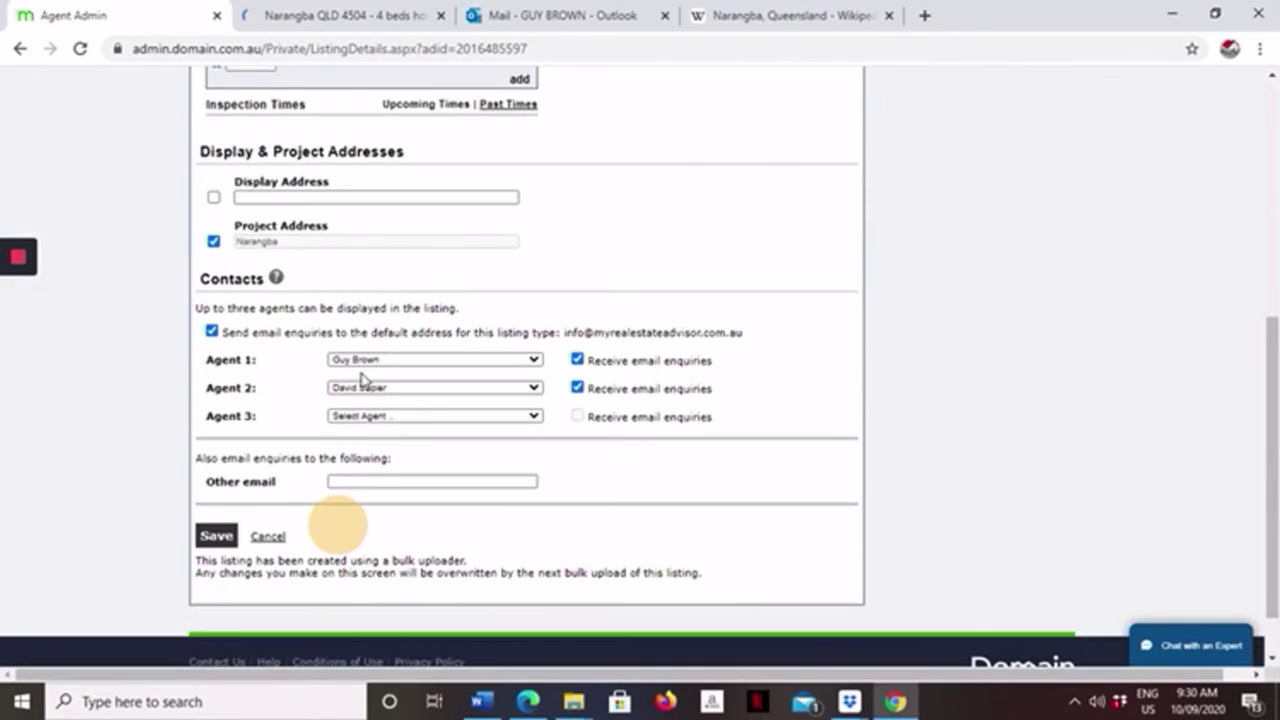
{"action": "scroll", "coordinate": [590, 345], "scroll_direction": "up", "scroll_amount": 2}
{"action": "scroll", "coordinate": [590, 330], "scroll_direction": "up", "scroll_amount": 3}
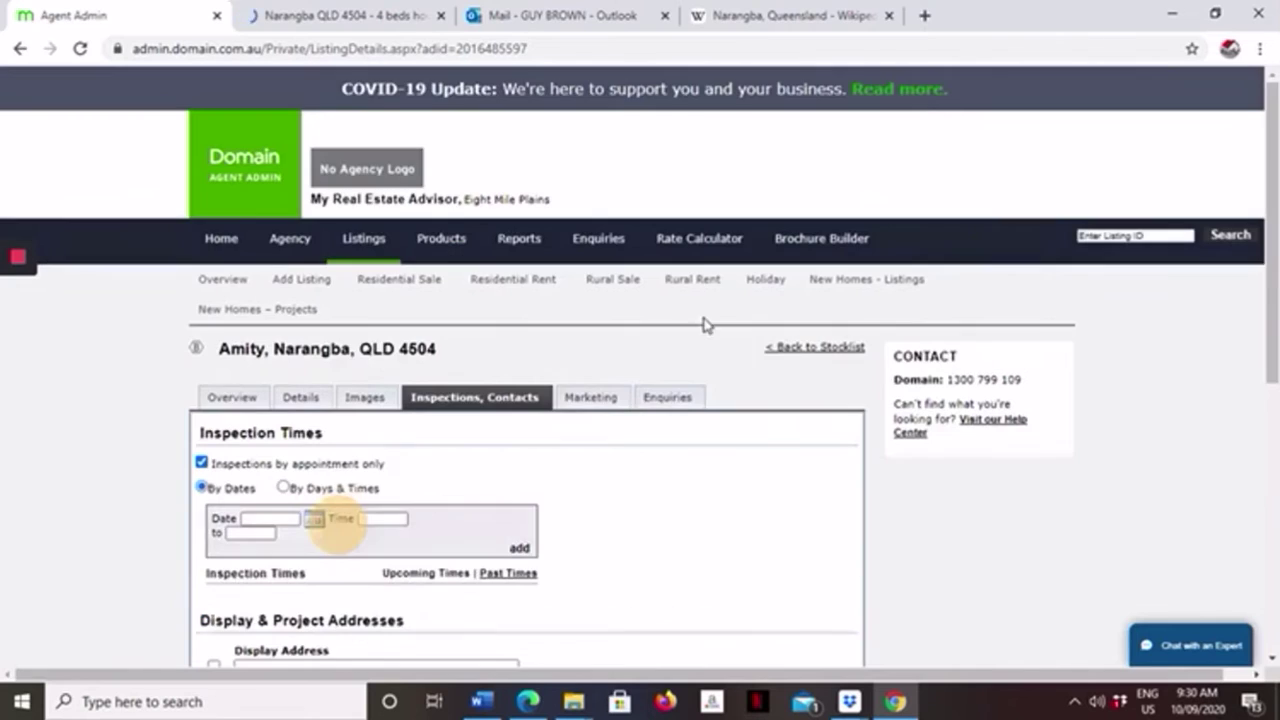
{"action": "left_click", "coordinate": [662, 400]}
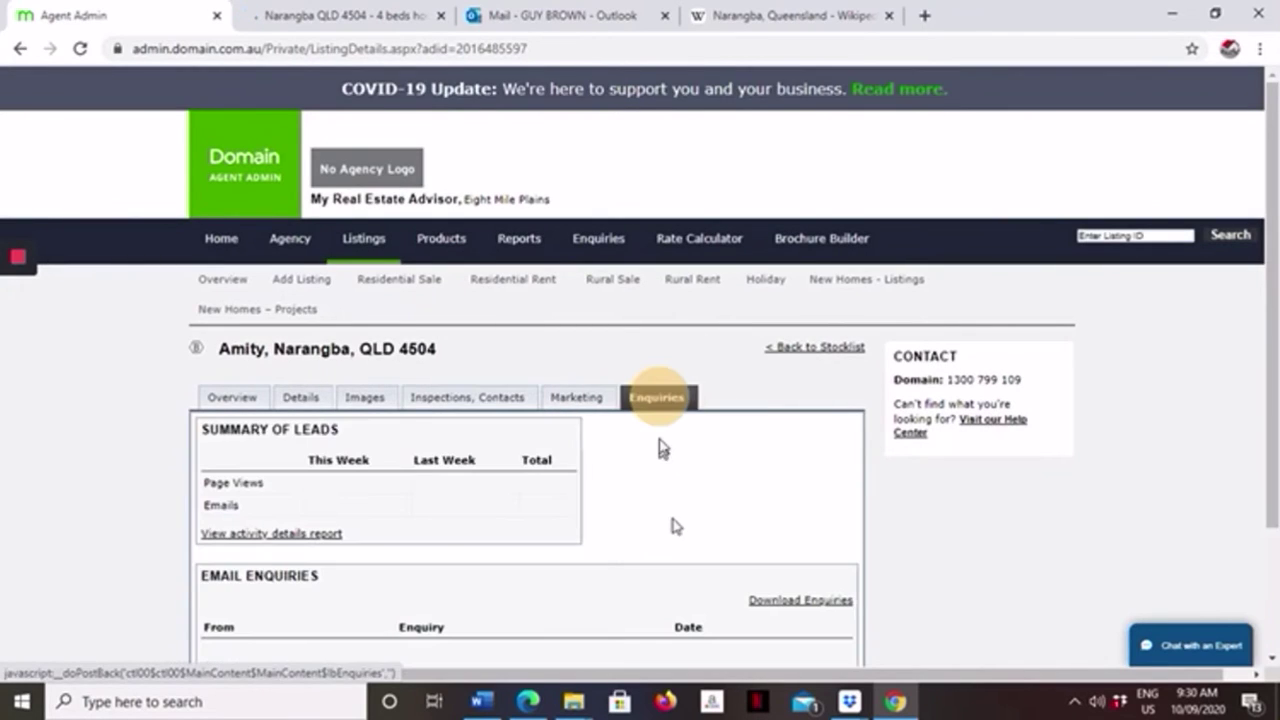
{"action": "left_click", "coordinate": [555, 400]}
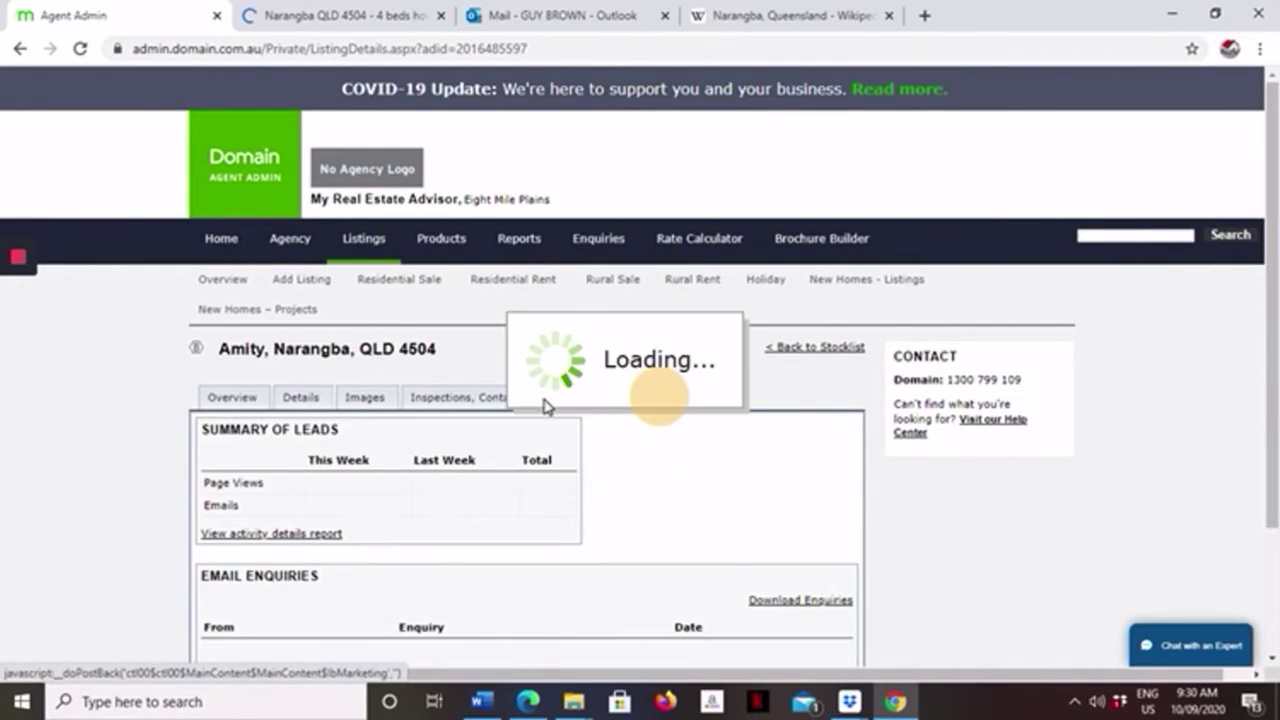
{"action": "left_click", "coordinate": [430, 400]}
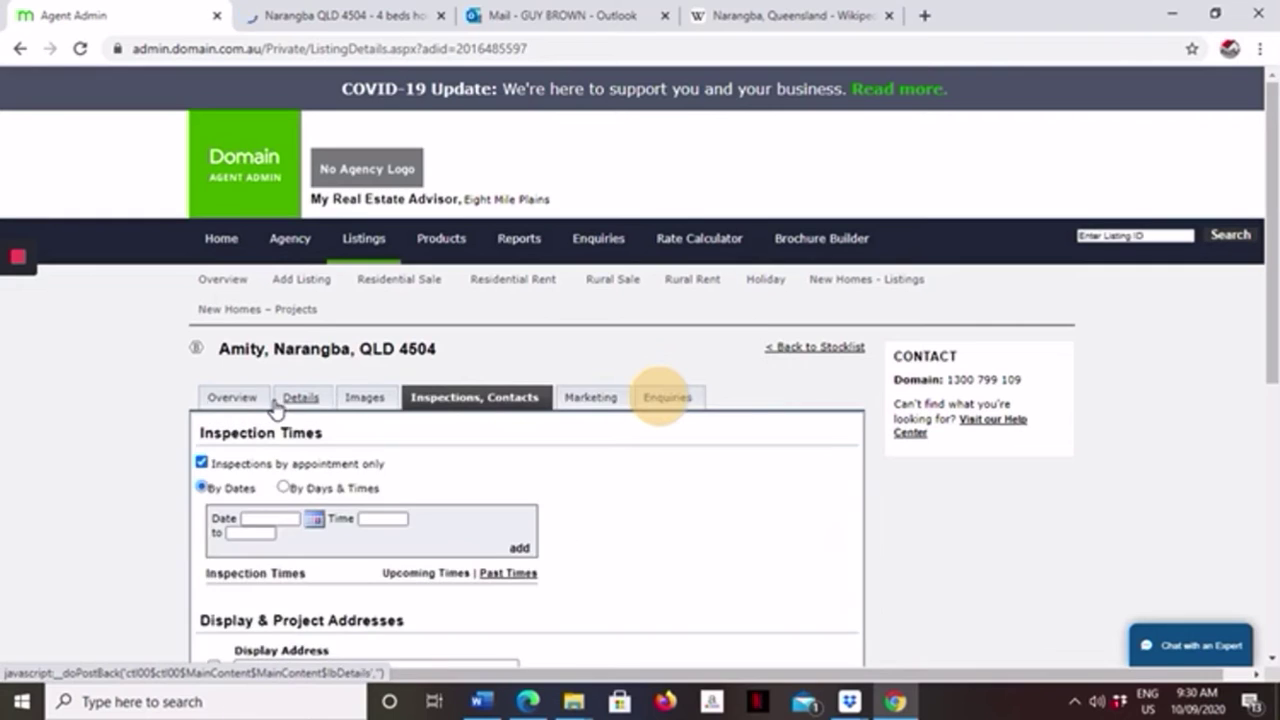
{"action": "left_click", "coordinate": [232, 400]}
Scroll through the overview, then reopen the editable Details form, status still Processing.
{"action": "scroll", "coordinate": [385, 427], "scroll_direction": "down", "scroll_amount": 5}
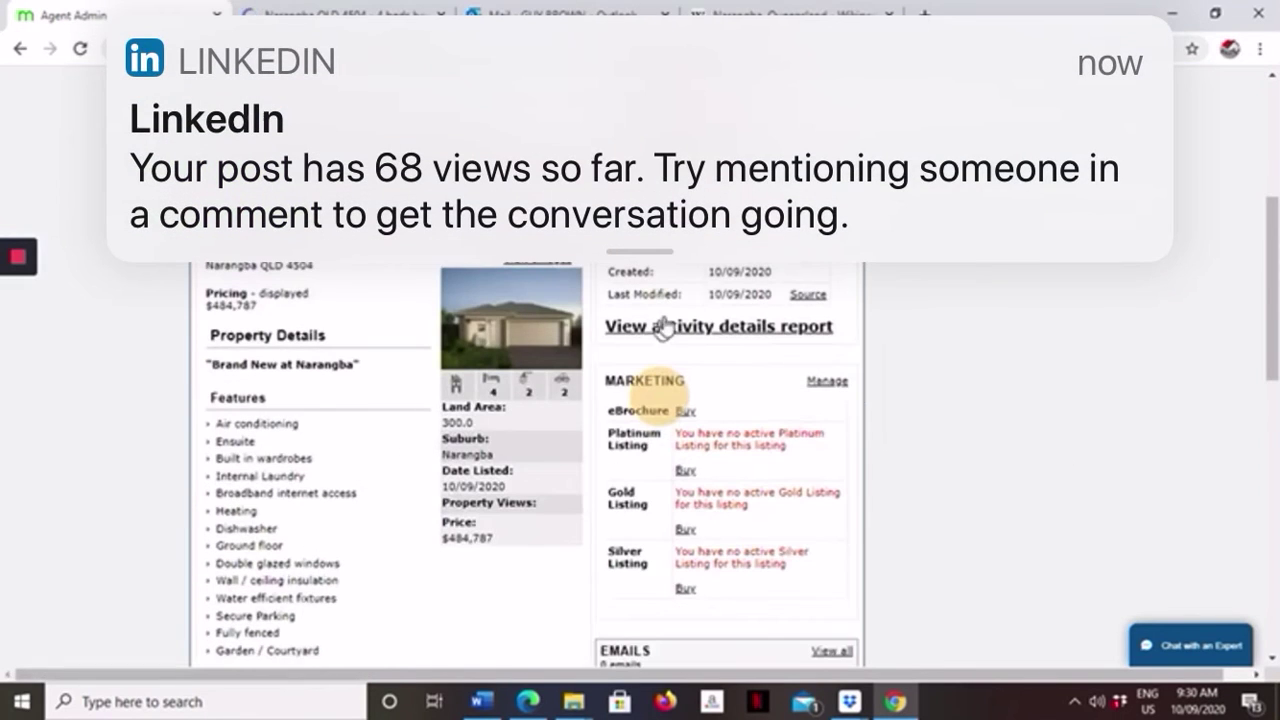
{"action": "scroll", "coordinate": [676, 405], "scroll_direction": "down", "scroll_amount": 4}
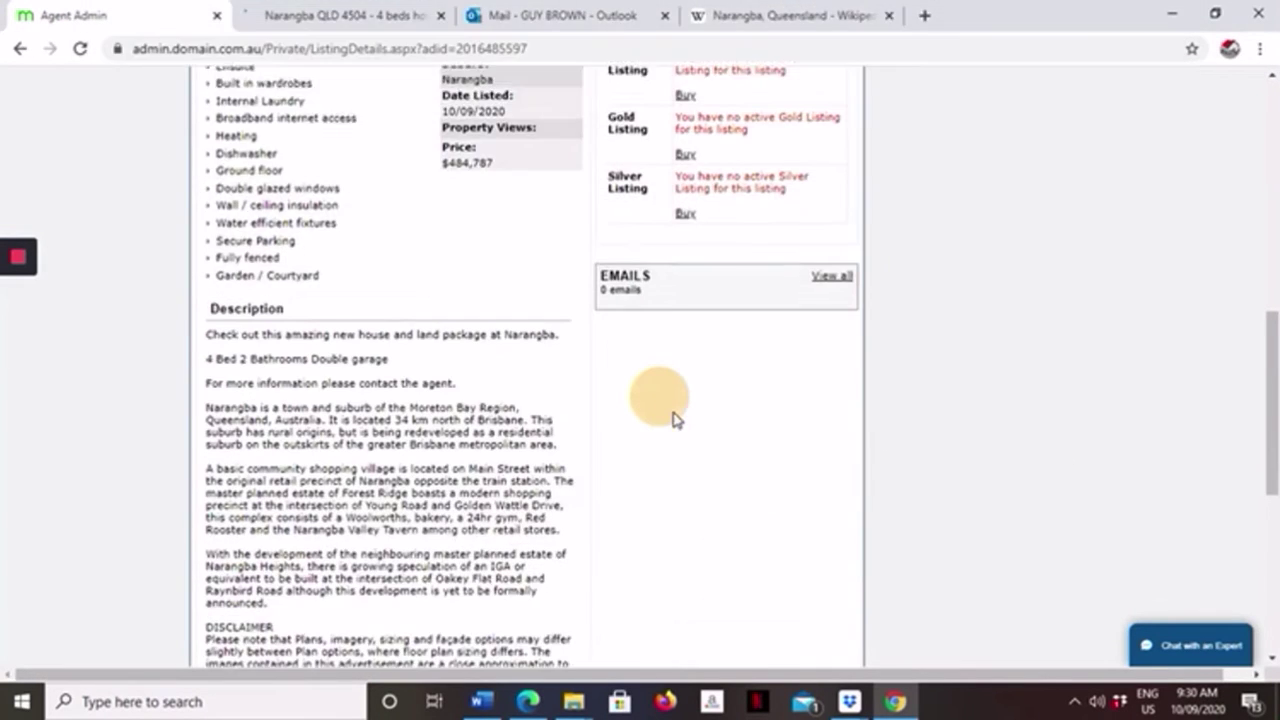
{"action": "scroll", "coordinate": [655, 460], "scroll_direction": "down", "scroll_amount": 3}
{"action": "scroll", "coordinate": [639, 508], "scroll_direction": "up", "scroll_amount": 5}
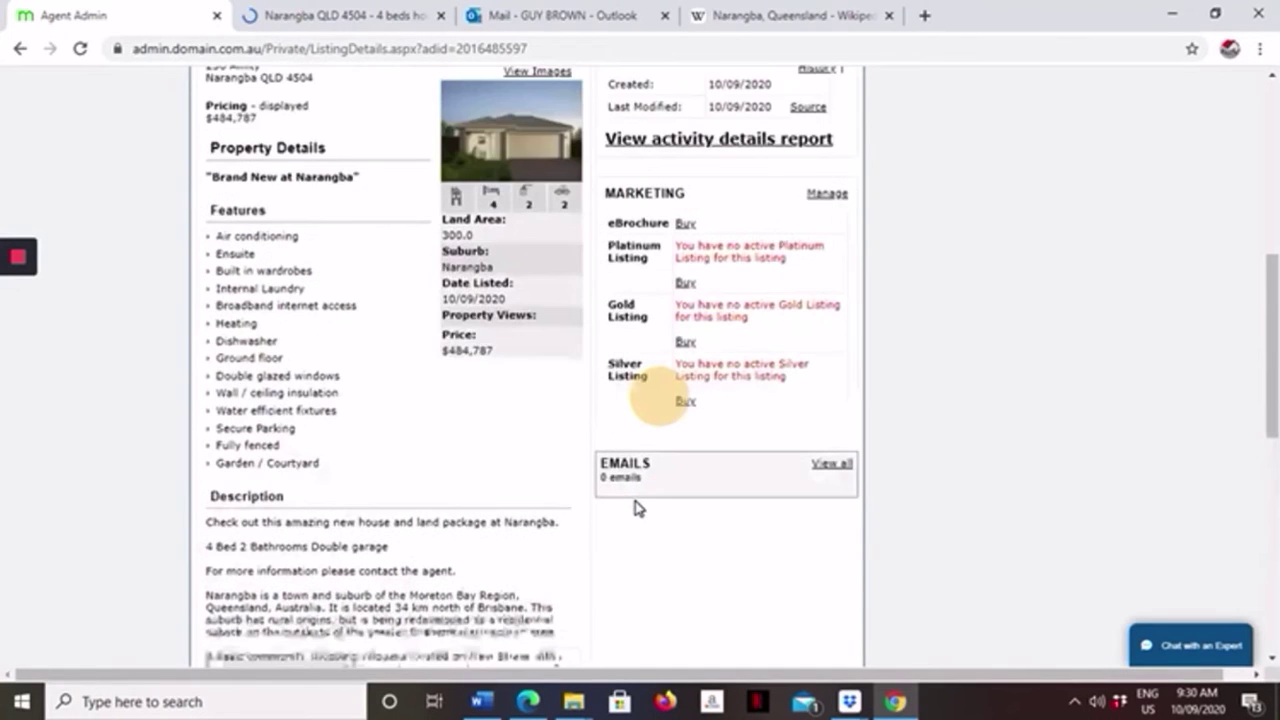
{"action": "scroll", "coordinate": [638, 506], "scroll_direction": "up", "scroll_amount": 4}
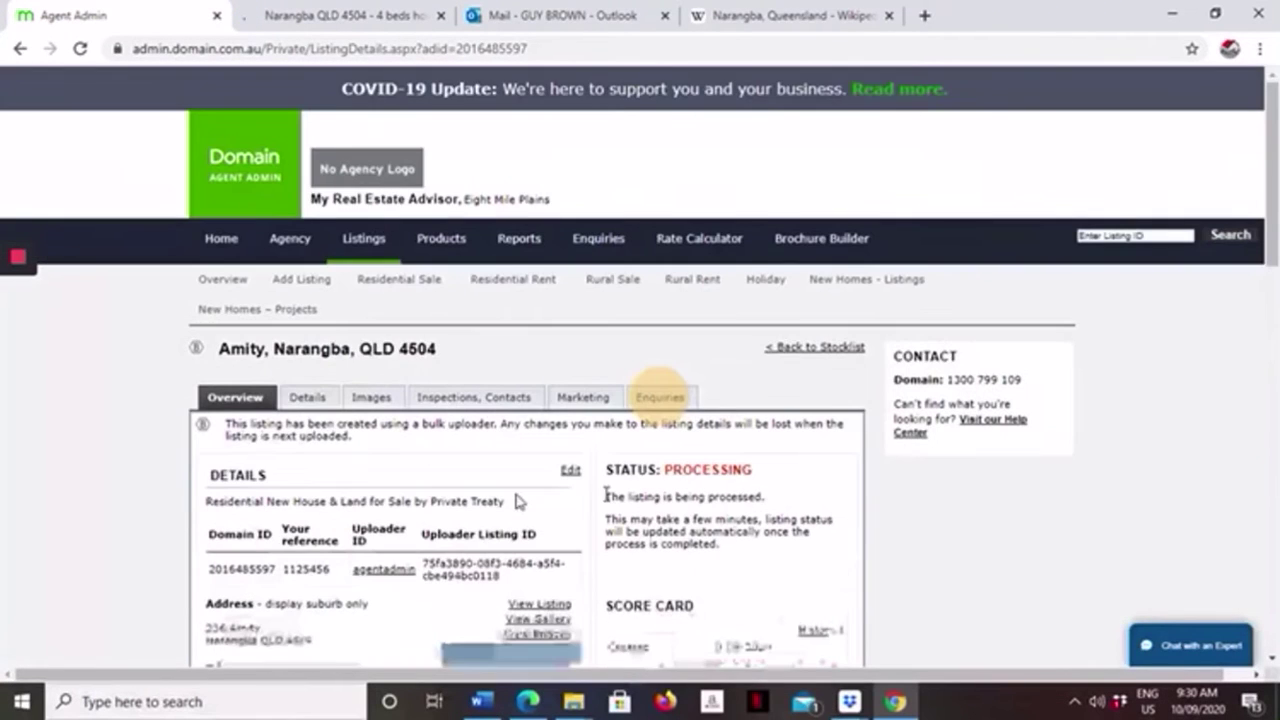
{"action": "left_click", "coordinate": [310, 400]}
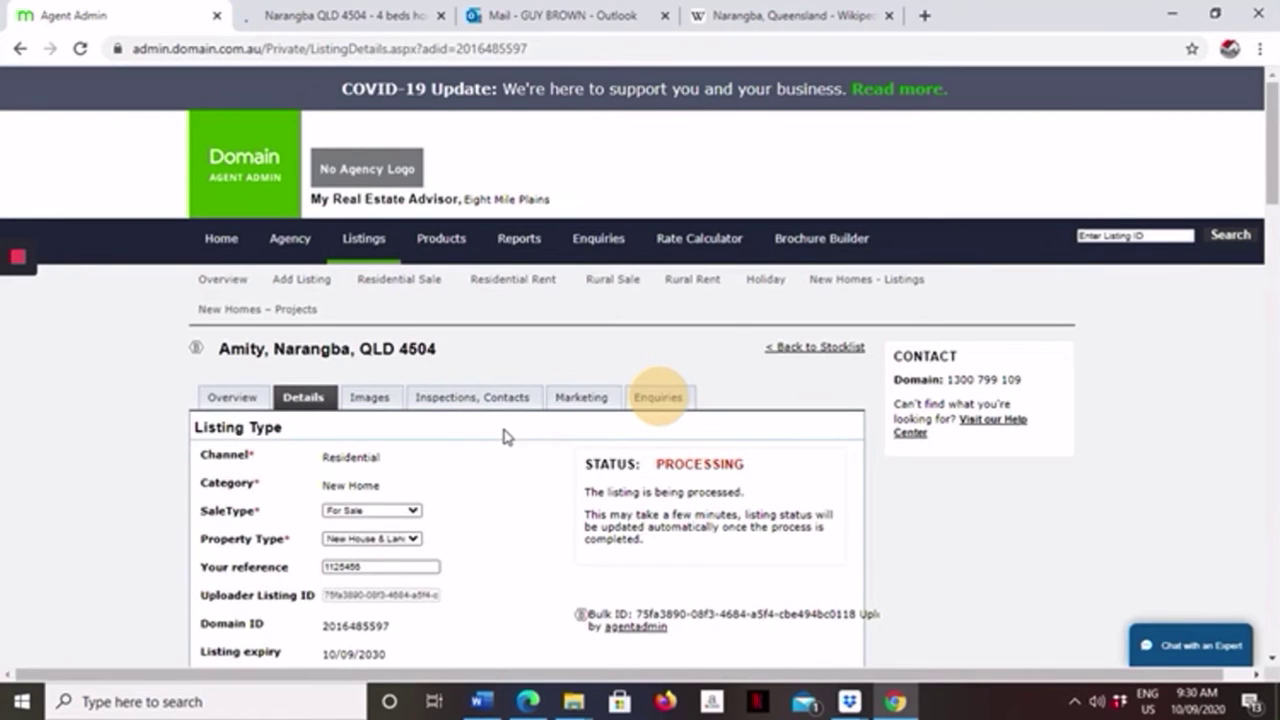
{"action": "scroll", "coordinate": [517, 434], "scroll_direction": "down", "scroll_amount": 3}
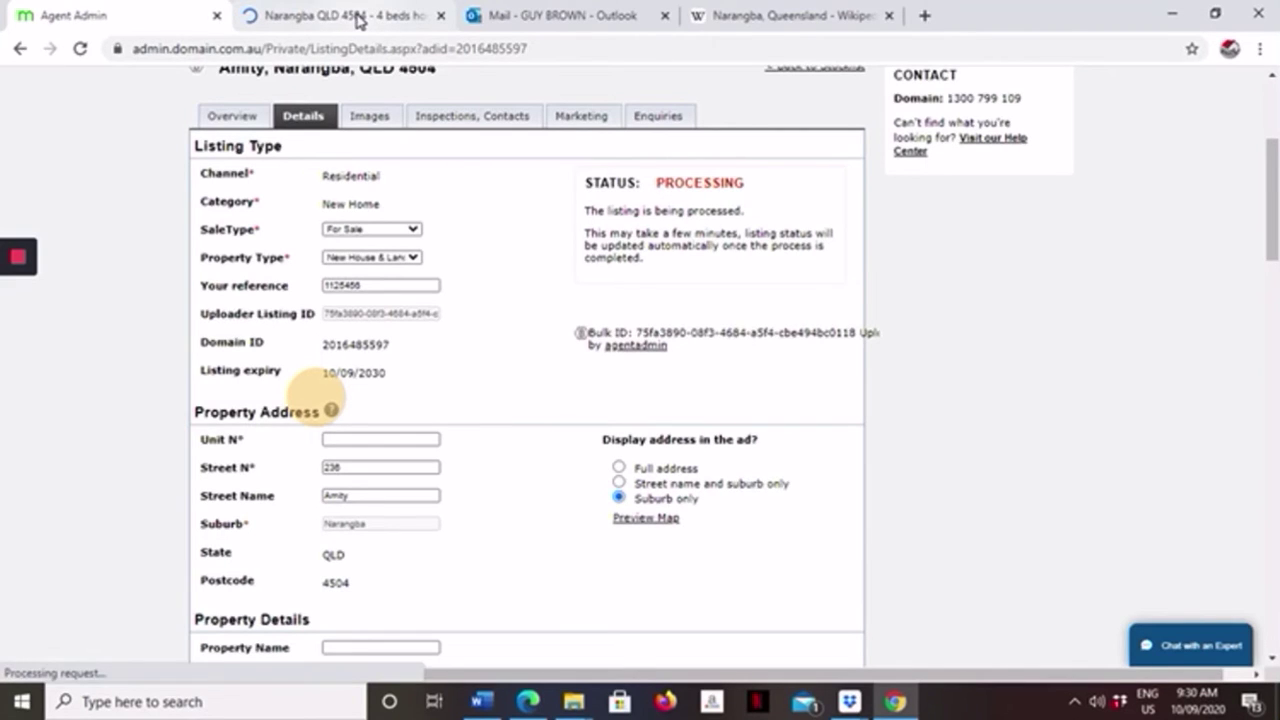
Page through the live Narangba QLD 4504 listing's photo gallery to the bathroom photo, then close it.
{"action": "left_click", "coordinate": [355, 17]}
{"action": "scroll", "coordinate": [578, 374], "scroll_direction": "down", "scroll_amount": 3}
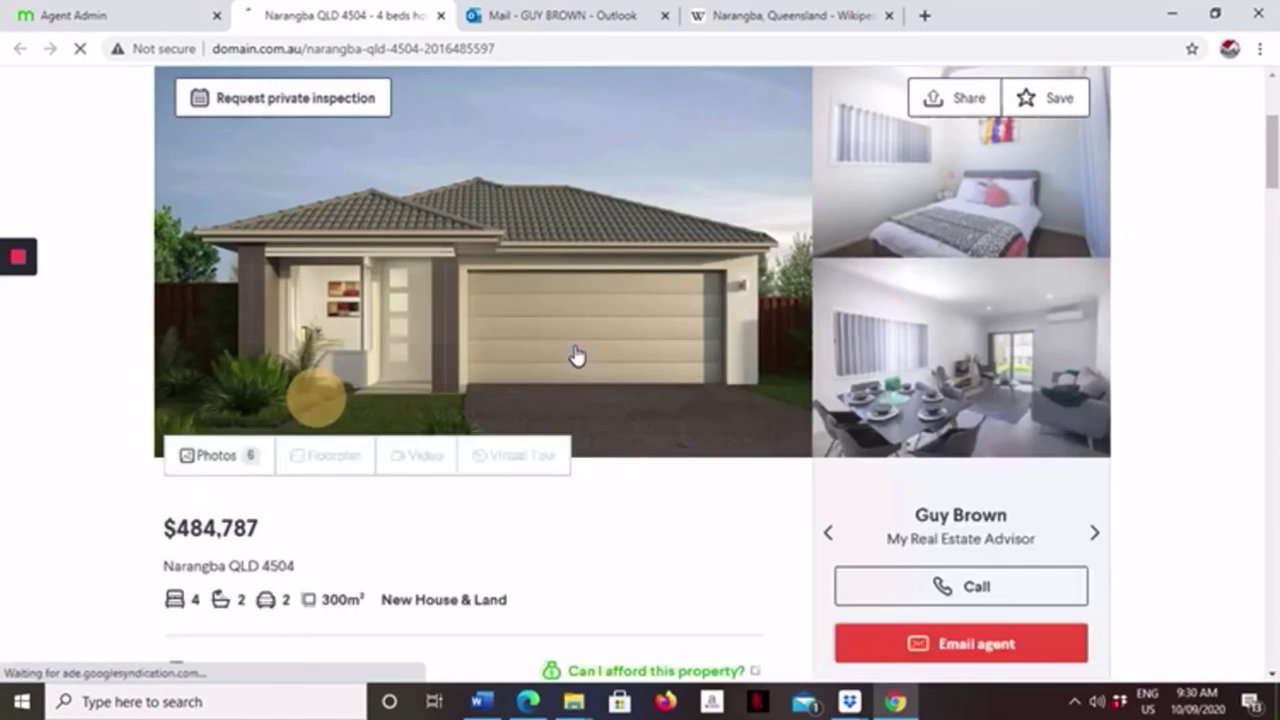
{"action": "left_click", "coordinate": [545, 289]}
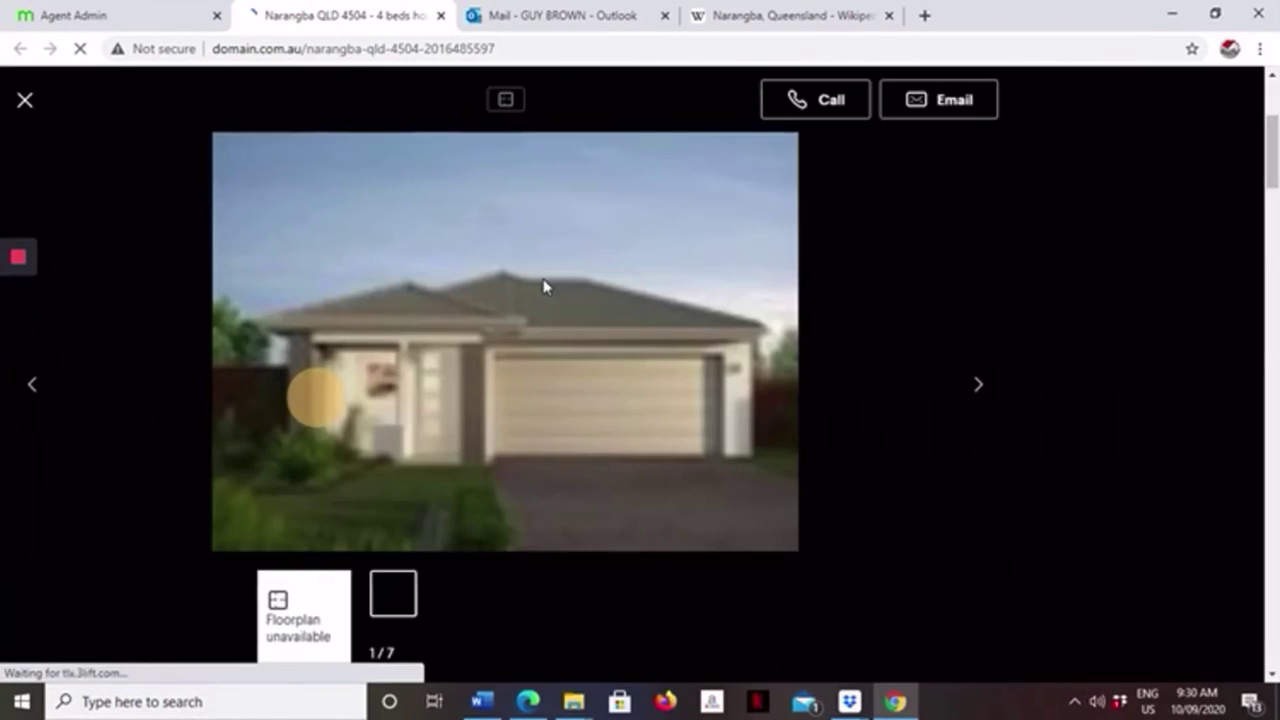
{"action": "left_click", "coordinate": [538, 283]}
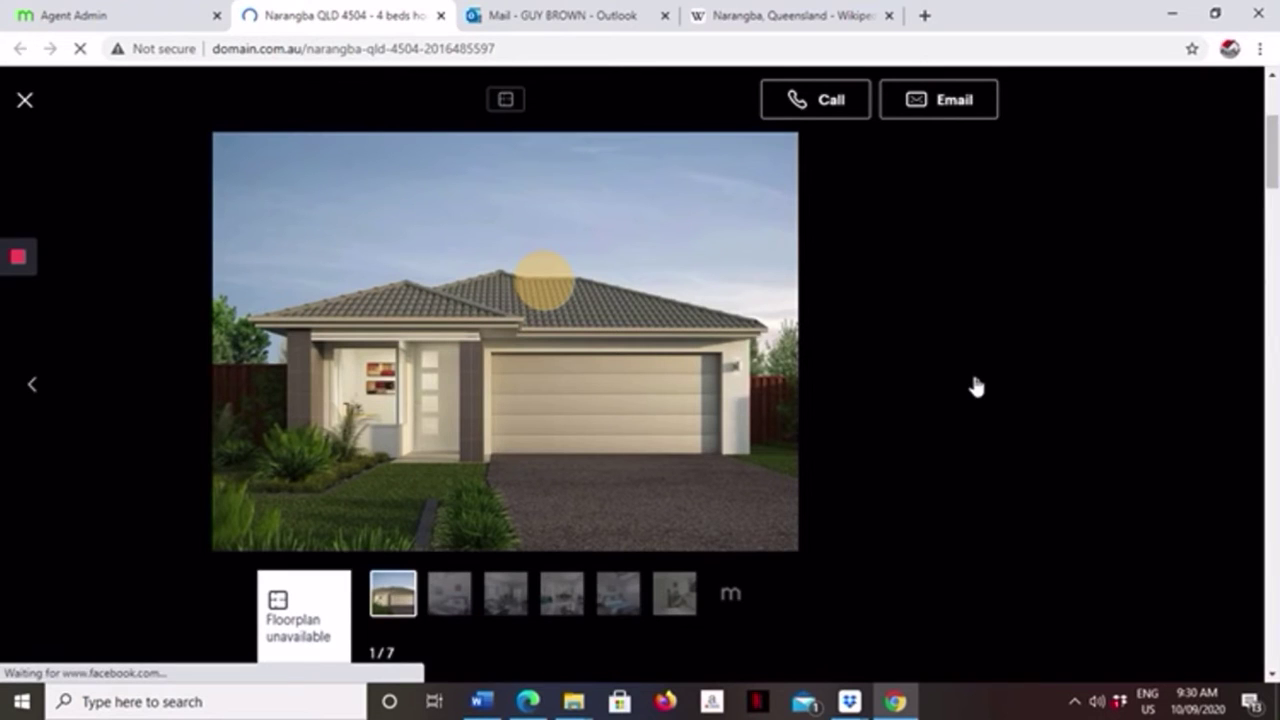
{"action": "left_click", "coordinate": [976, 387]}
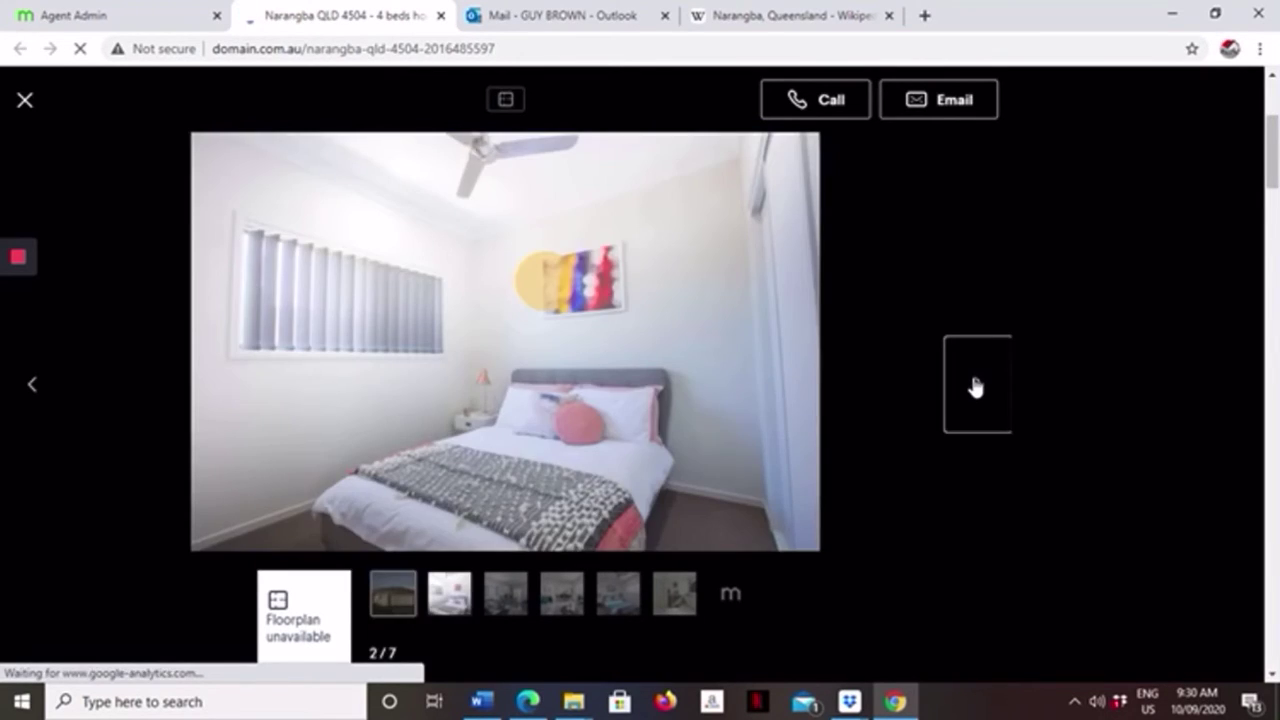
{"action": "left_click", "coordinate": [976, 387]}
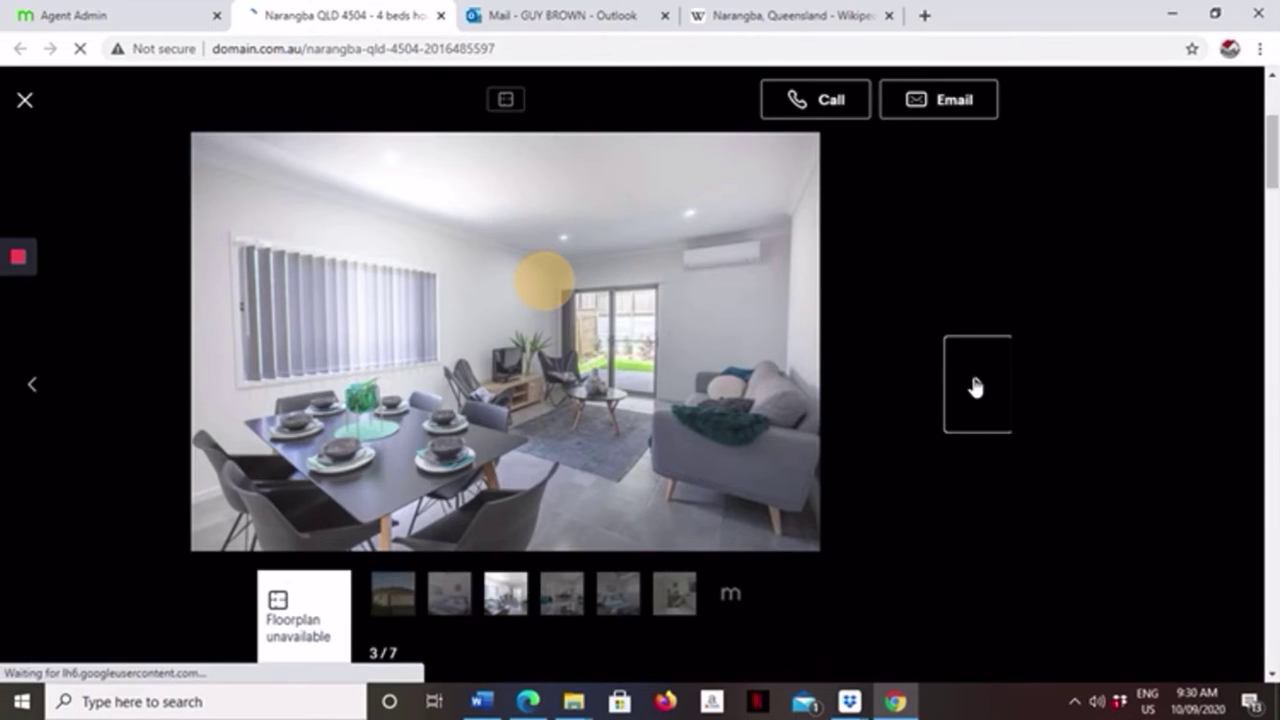
{"action": "left_click", "coordinate": [976, 387]}
{"action": "left_click", "coordinate": [976, 387]}
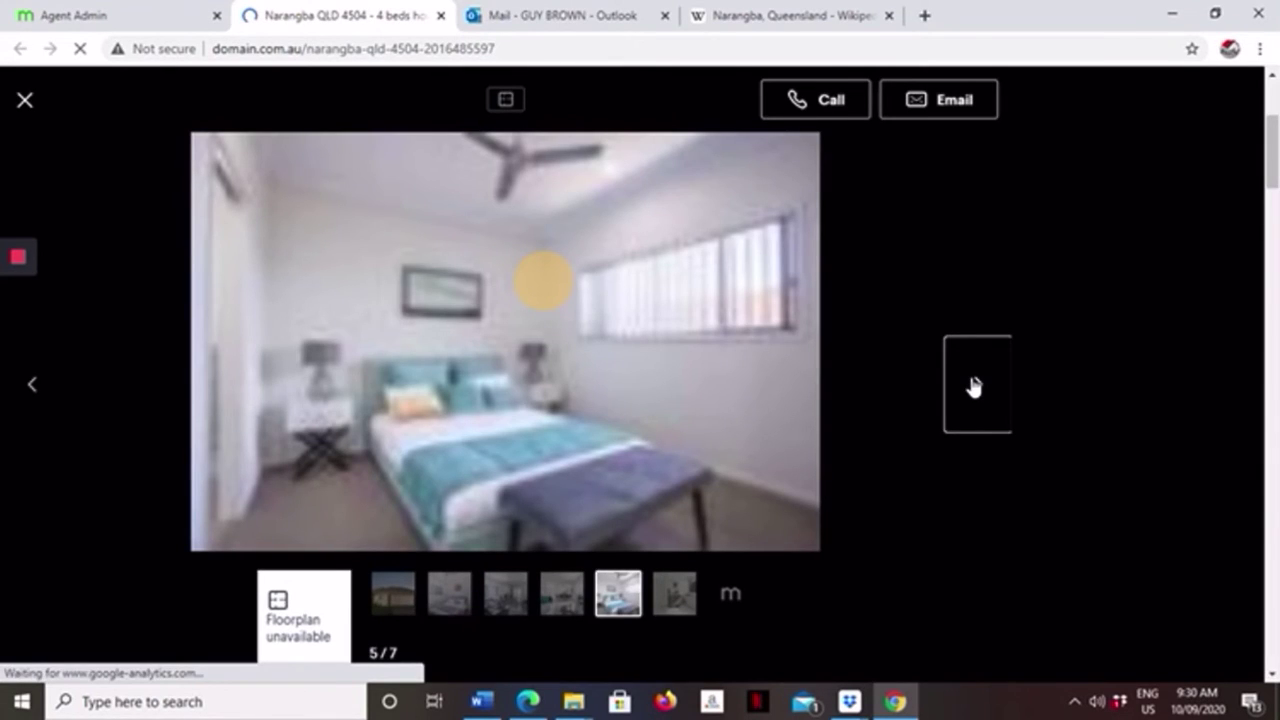
{"action": "left_click", "coordinate": [975, 387]}
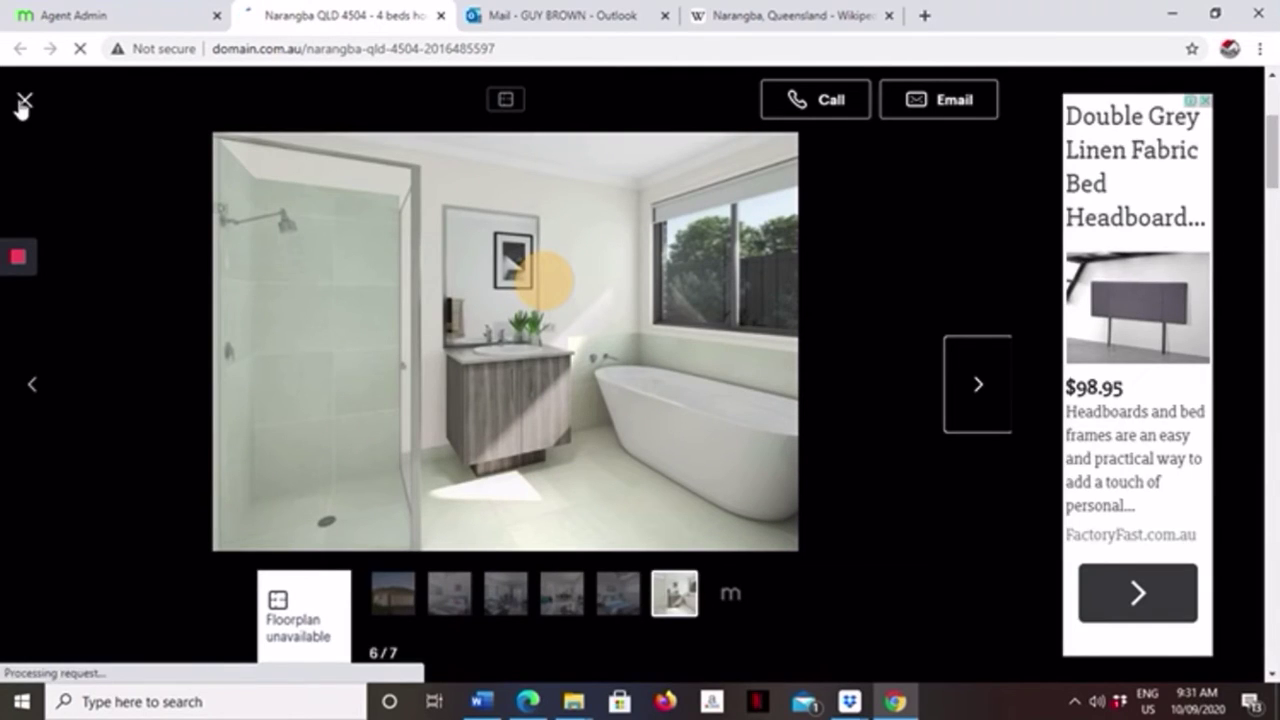
{"action": "left_click", "coordinate": [22, 103]}
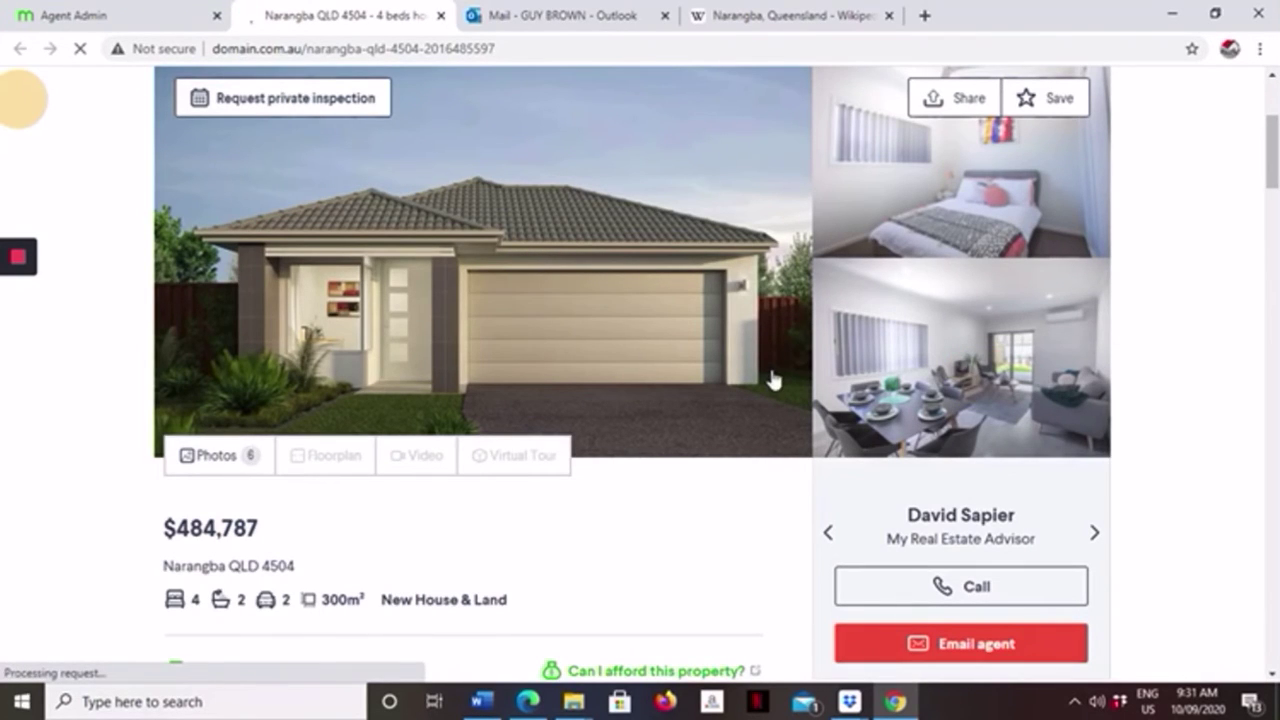
Expand the live listing's Property Description to read the suburb overview and shopping-precinct paragraphs.
{"action": "scroll", "coordinate": [320, 576], "scroll_direction": "down", "scroll_amount": 5}
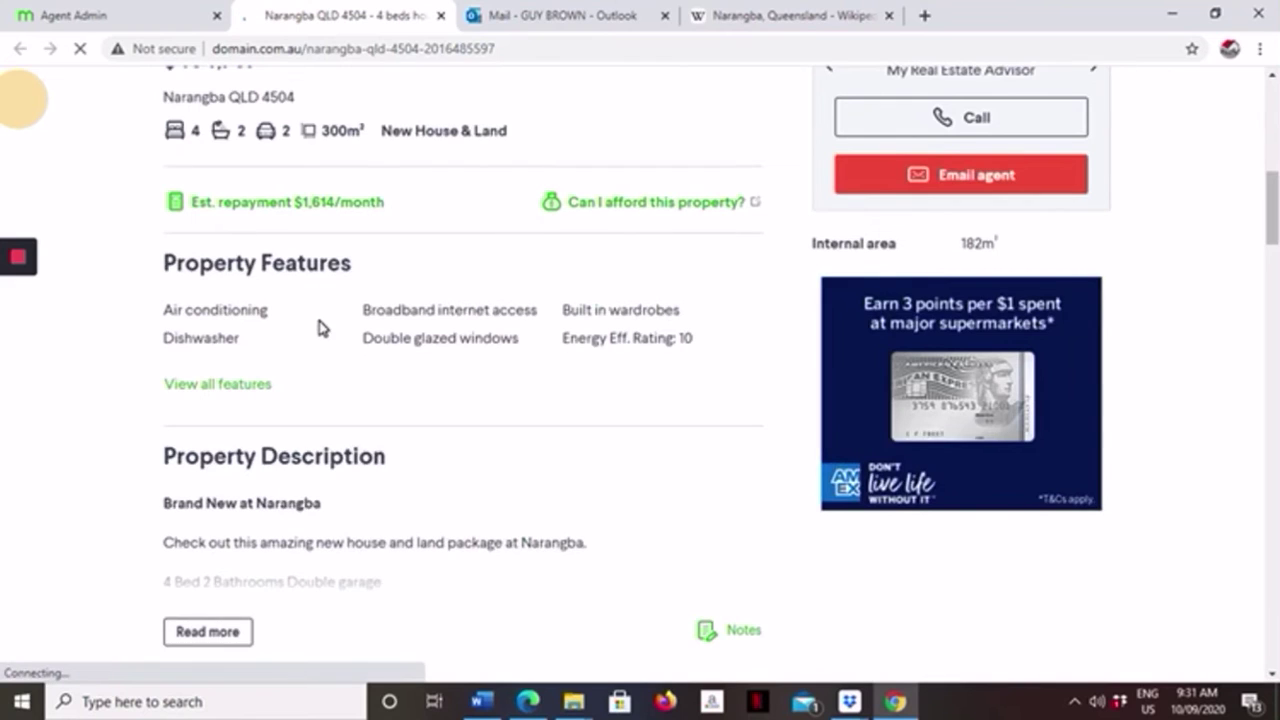
{"action": "scroll", "coordinate": [320, 328], "scroll_direction": "up", "scroll_amount": 3}
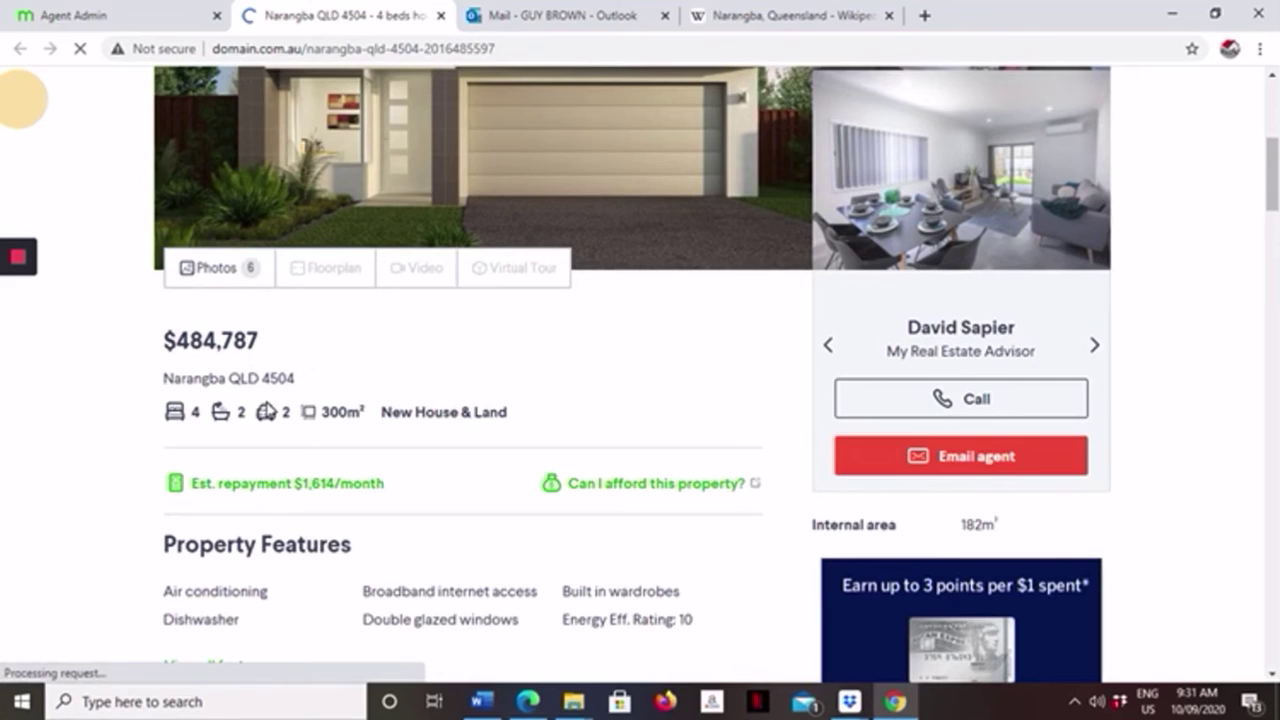
{"action": "scroll", "coordinate": [263, 406], "scroll_direction": "down", "scroll_amount": 1}
{"action": "scroll", "coordinate": [260, 403], "scroll_direction": "down", "scroll_amount": 3}
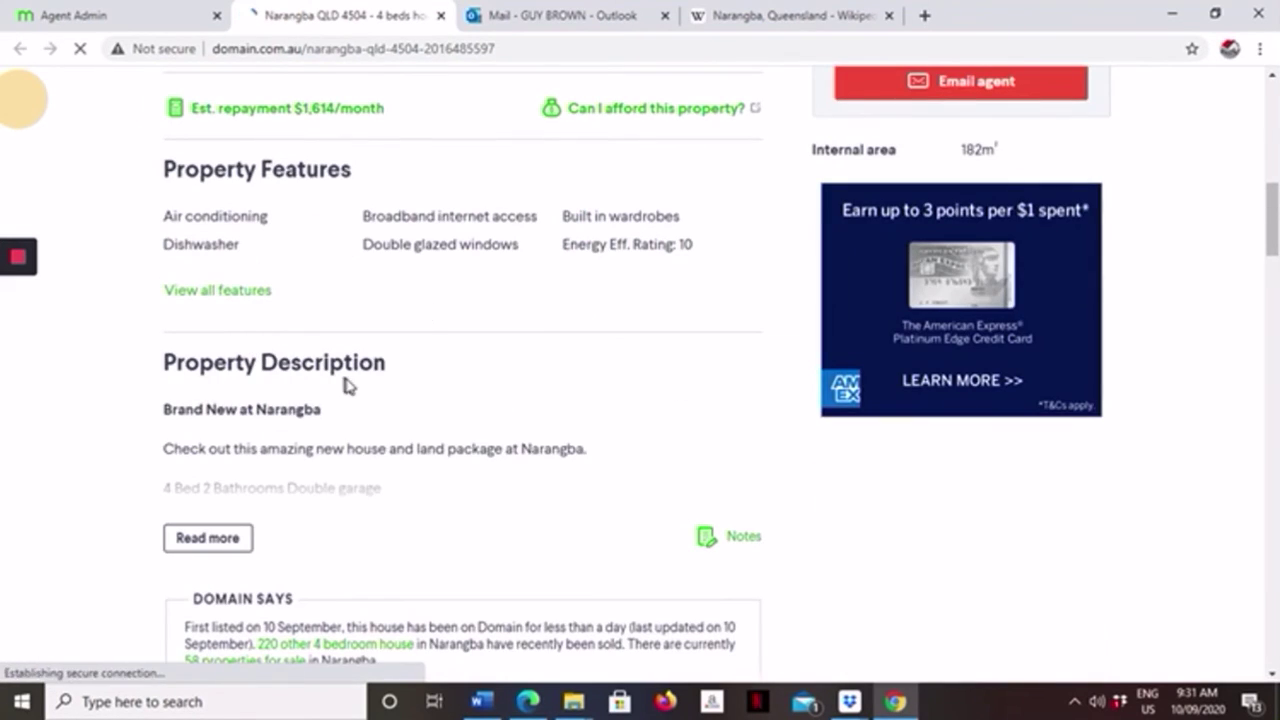
{"action": "scroll", "coordinate": [320, 375], "scroll_direction": "down", "scroll_amount": 2}
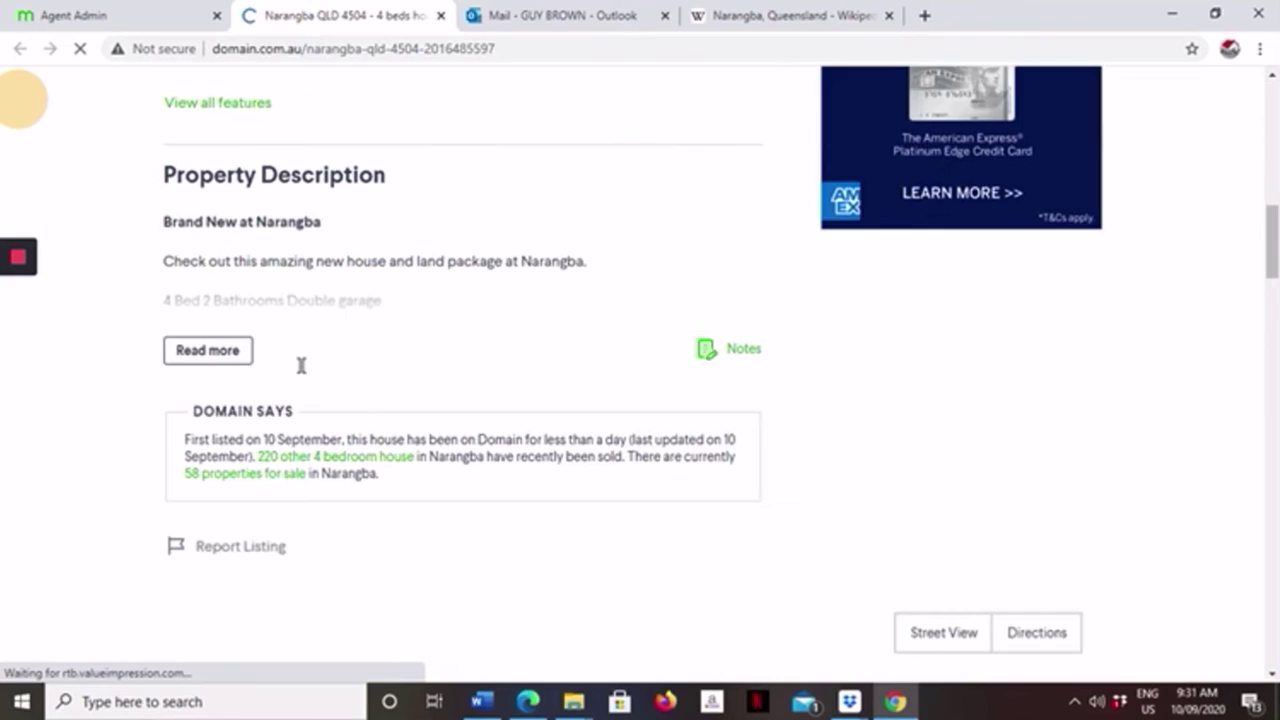
{"action": "left_click", "coordinate": [236, 358]}
{"action": "scroll", "coordinate": [309, 371], "scroll_direction": "up", "scroll_amount": 1}
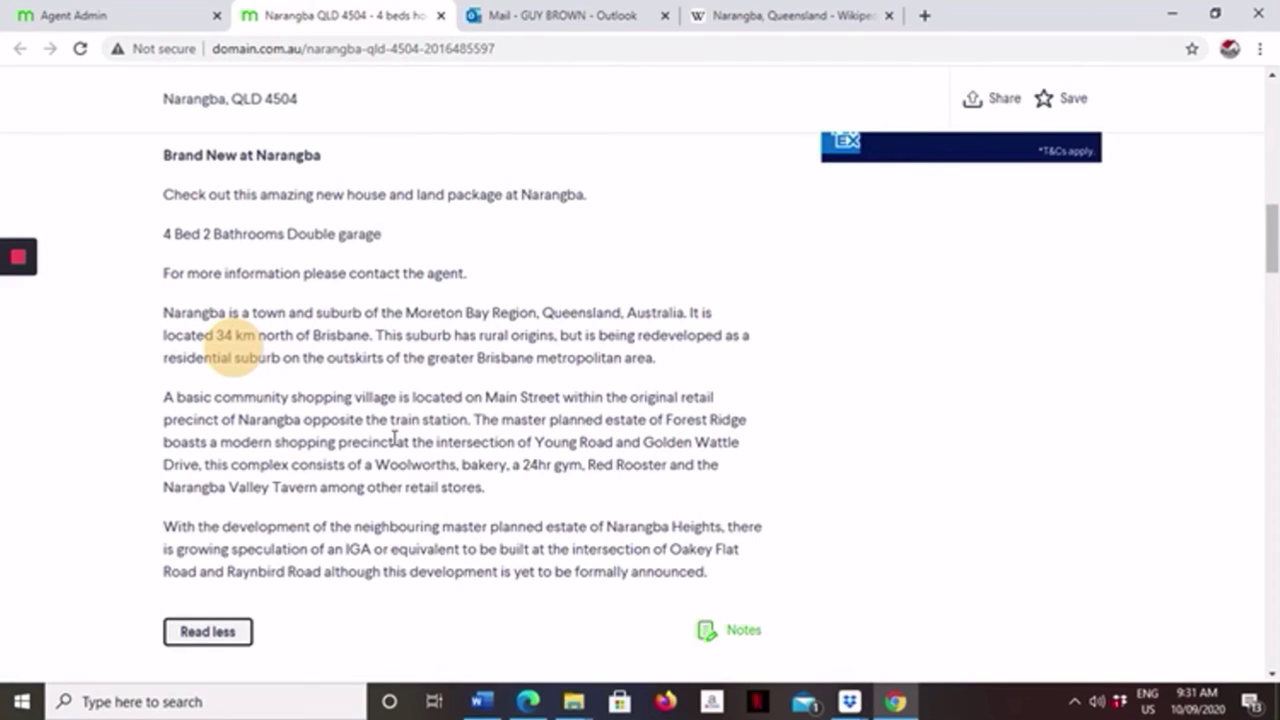
{"action": "scroll", "coordinate": [372, 455], "scroll_direction": "down", "scroll_amount": 1}
{"action": "scroll", "coordinate": [365, 457], "scroll_direction": "down", "scroll_amount": 2}
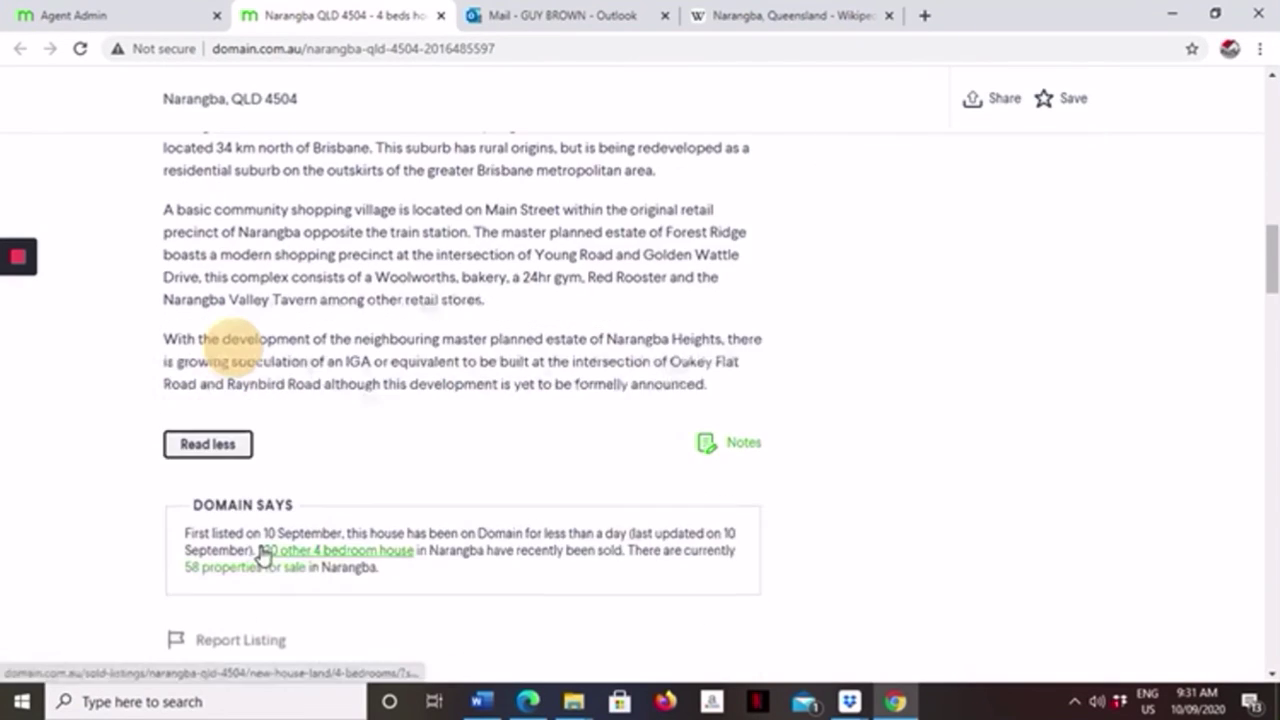
{"action": "scroll", "coordinate": [264, 530], "scroll_direction": "up", "scroll_amount": 15}
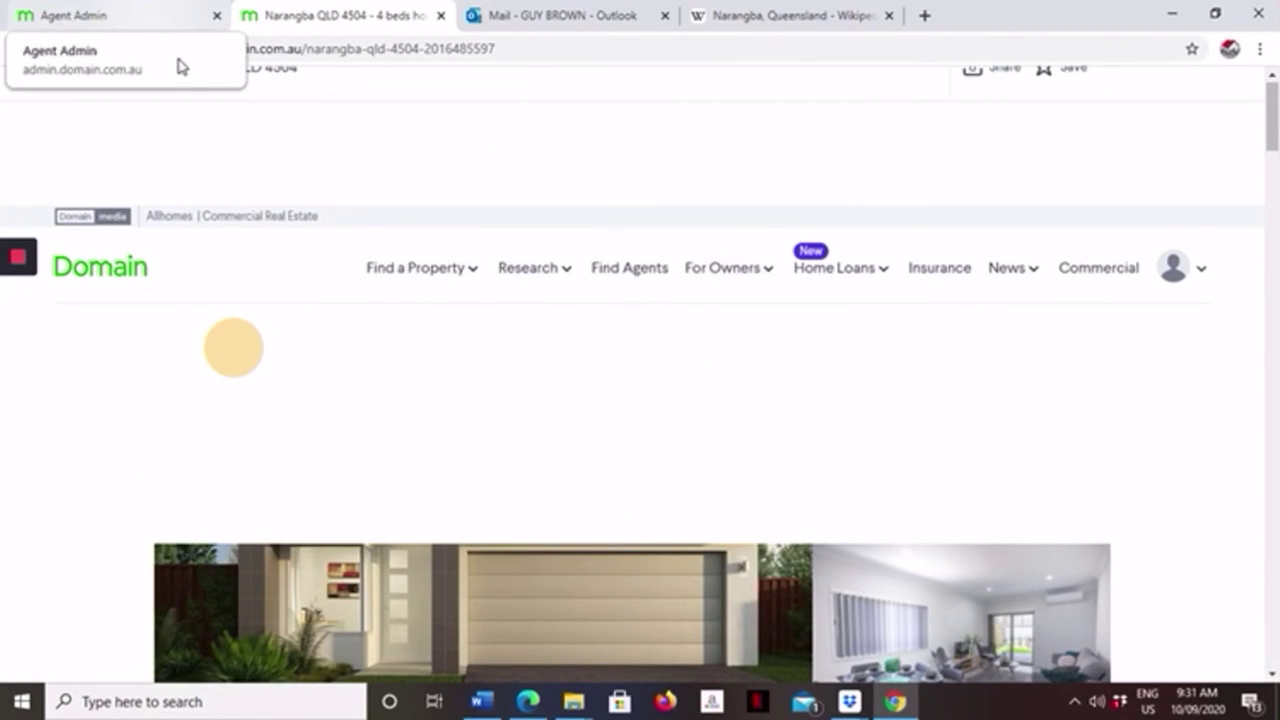
Back in Agent Admin, confirm the Amity, Narangba QLD 4504 listing status now reads For Sale.
{"action": "left_click", "coordinate": [145, 18]}
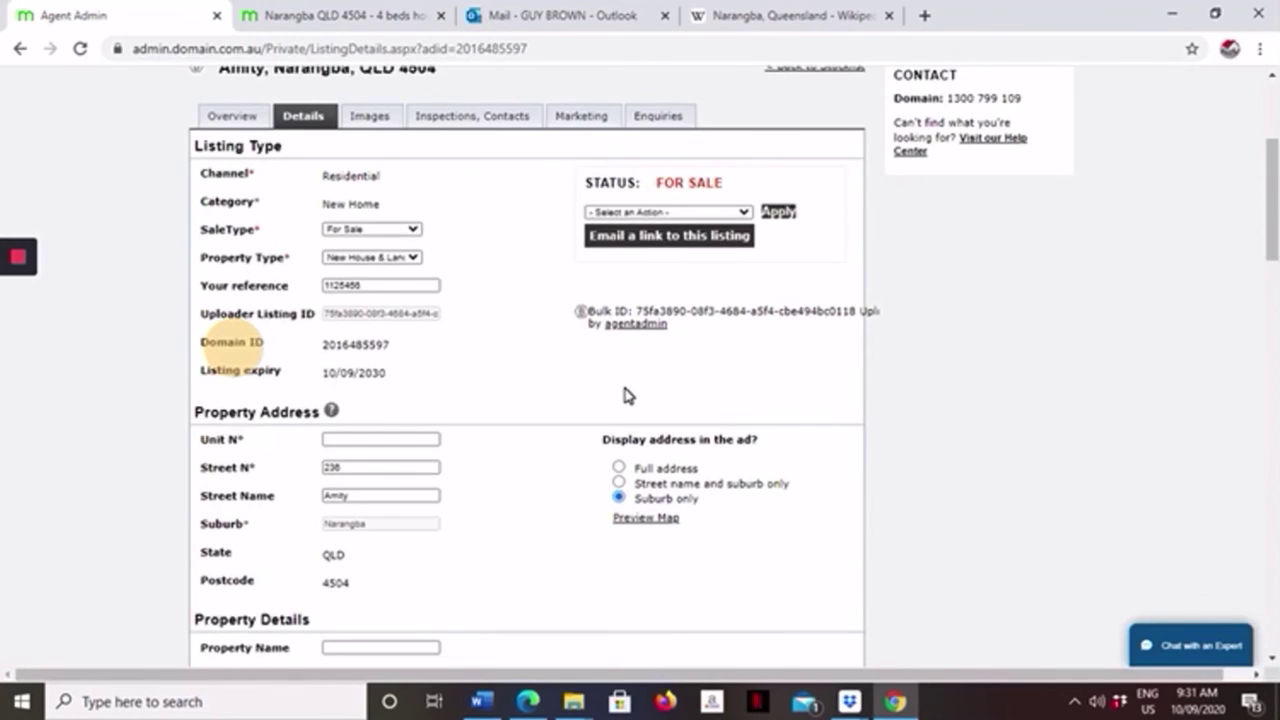
{"action": "scroll", "coordinate": [626, 394], "scroll_direction": "up", "scroll_amount": 3}
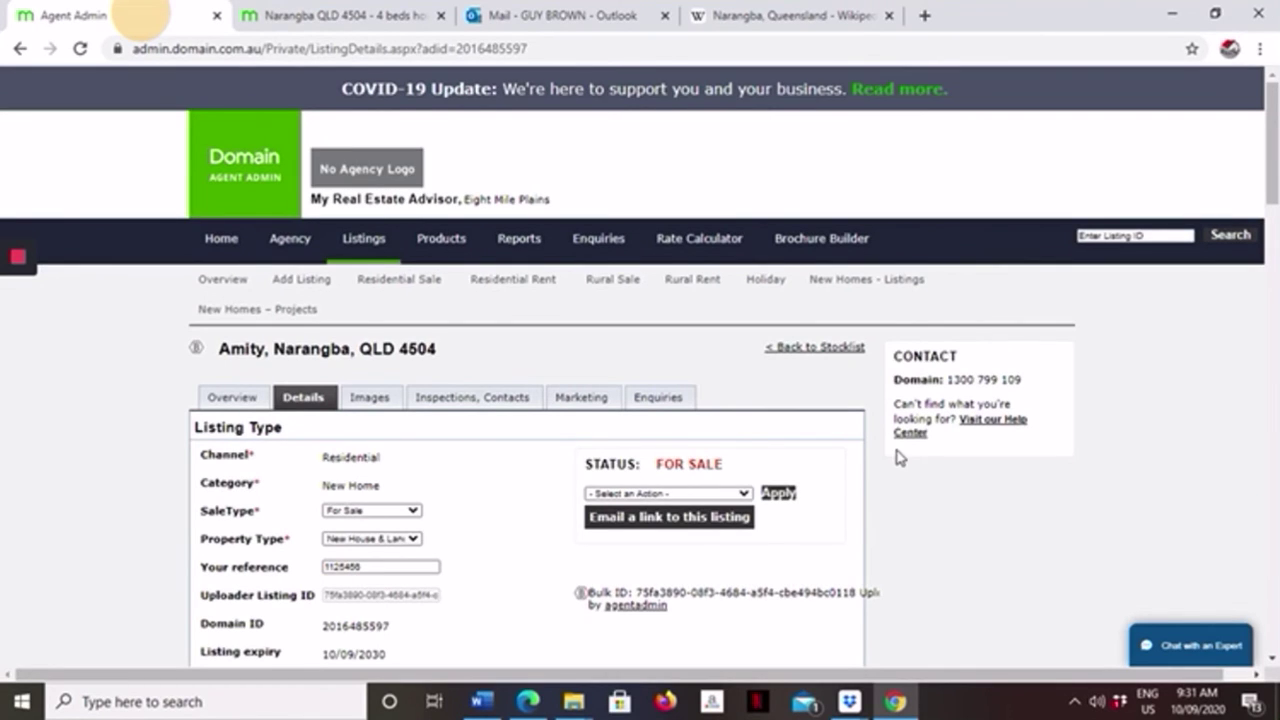
{"action": "scroll", "coordinate": [948, 336], "scroll_direction": "down", "scroll_amount": 3}
{"action": "scroll", "coordinate": [929, 306], "scroll_direction": "up", "scroll_amount": 3}
{"action": "left_click", "coordinate": [16, 260]}
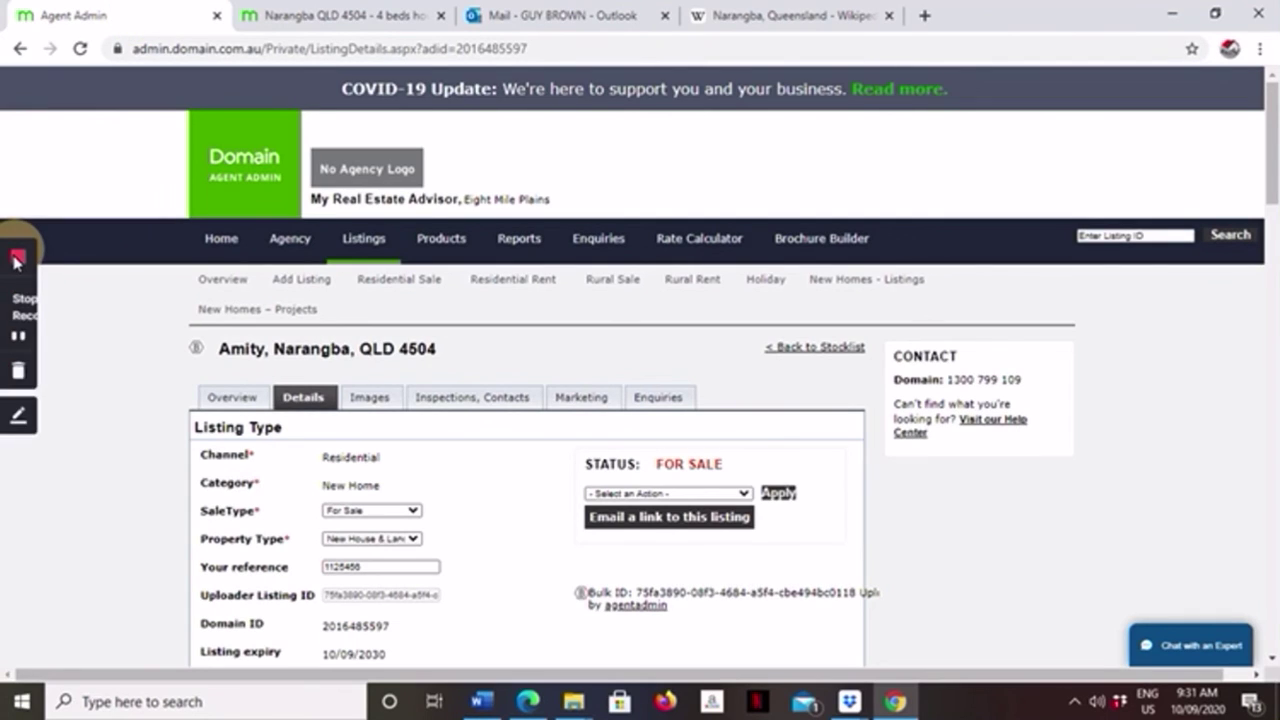